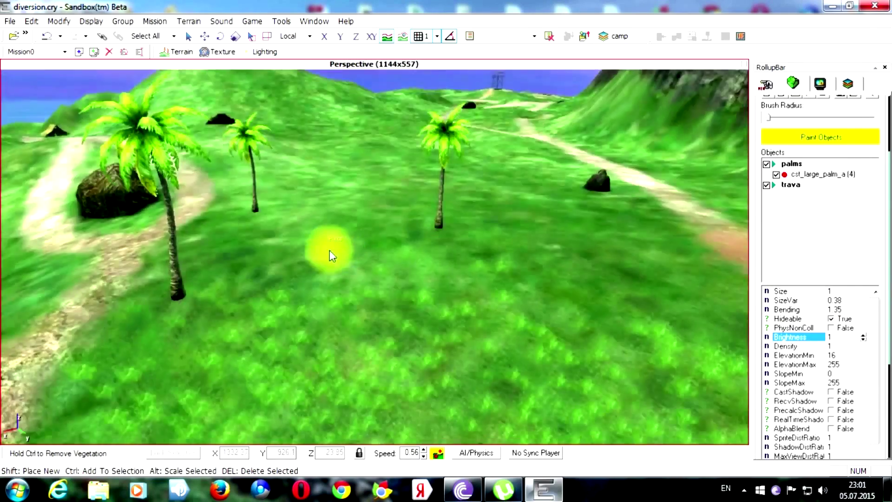
key(a)
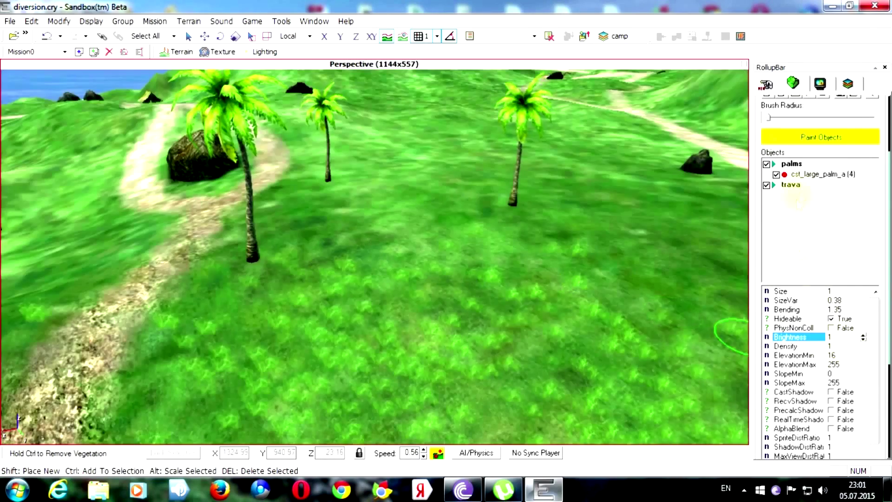
click(849, 347)
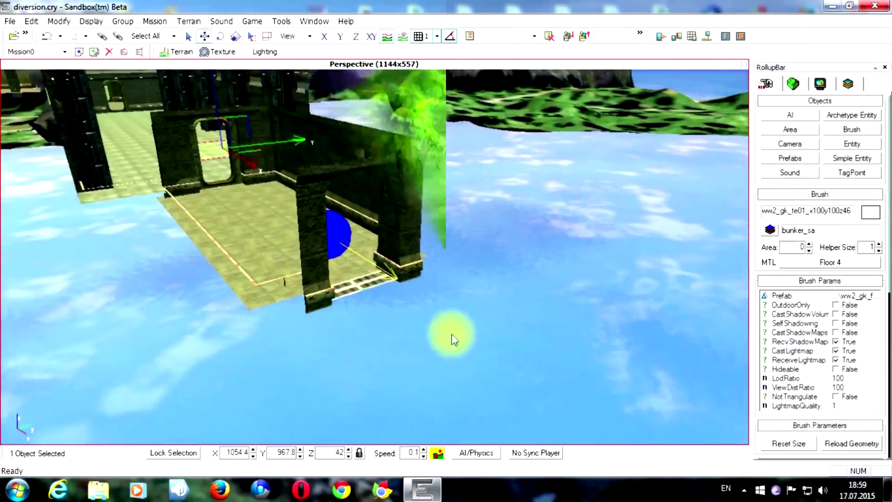
scroll(378, 279, up, 3)
scroll(257, 410, up, 5)
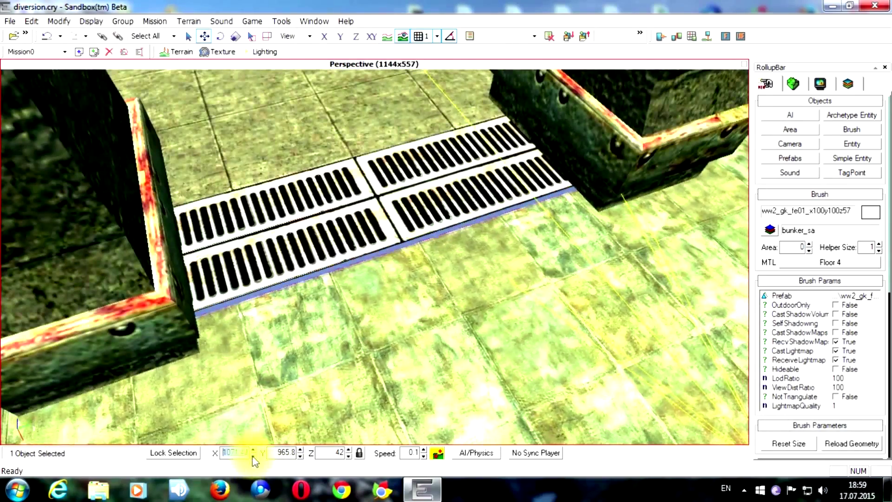
scroll(348, 354, down, 5)
scroll(349, 355, up, 2)
scroll(349, 360, down, 2)
scroll(349, 359, down, 8)
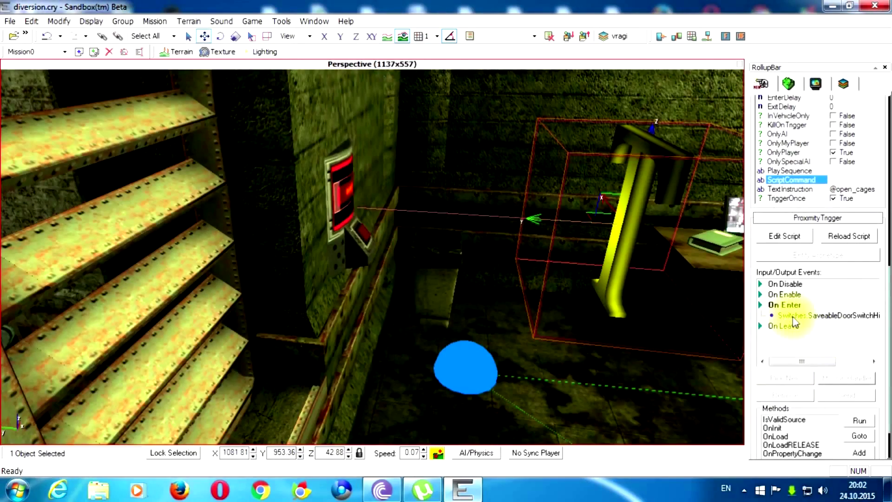
Step: Inspect the proximity trigger's On Enter event linked to the door switch and run the level in game mode
click(794, 316)
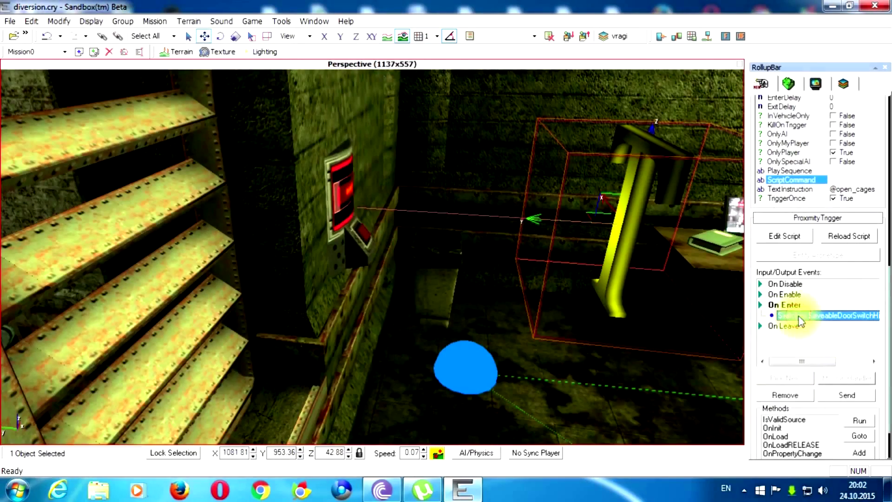
click(794, 316)
click(799, 377)
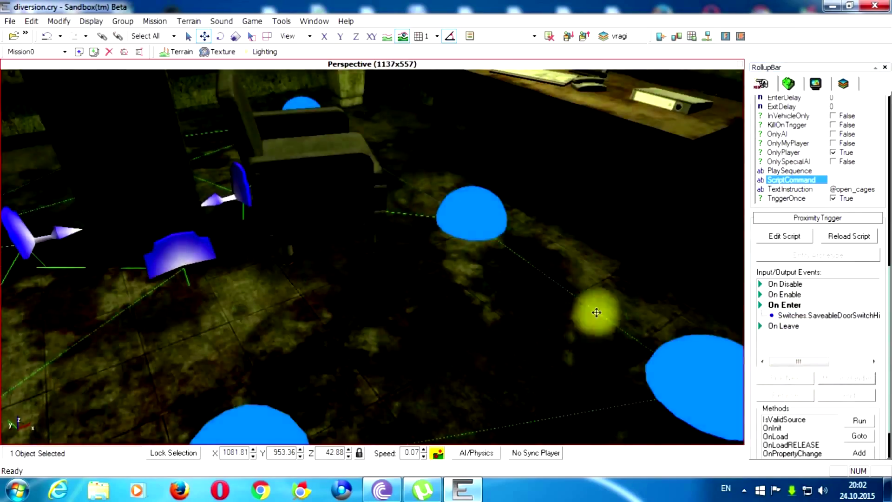
key(ctrl+g)
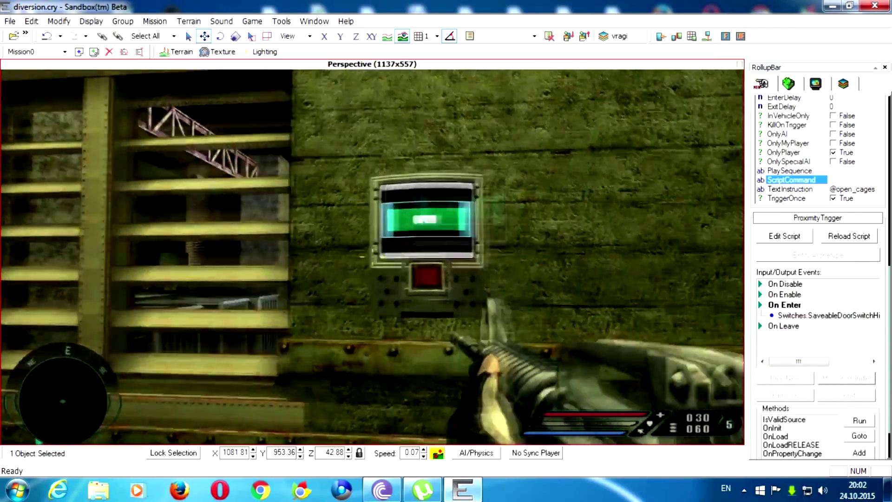
key(Escape)
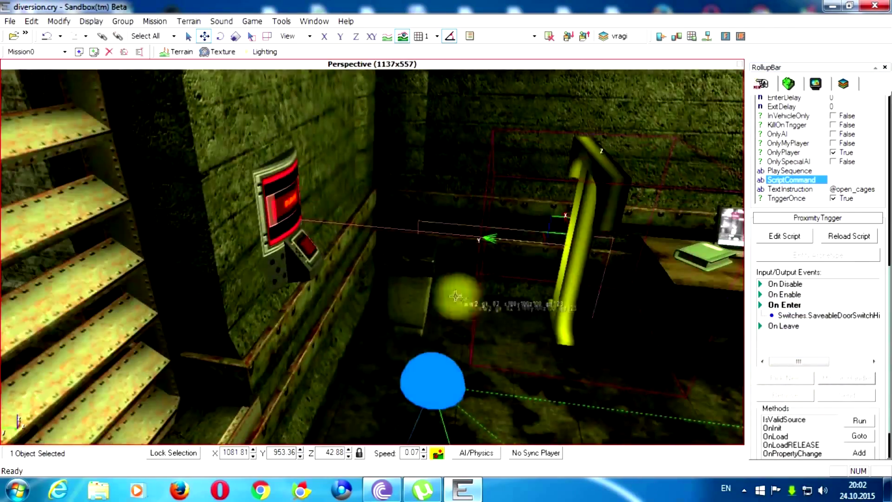
Step: Place a Merc_Rear.MercRear_M4 archetype entity on the sandy beach near the large rock
drag(788, 352, 455, 372)
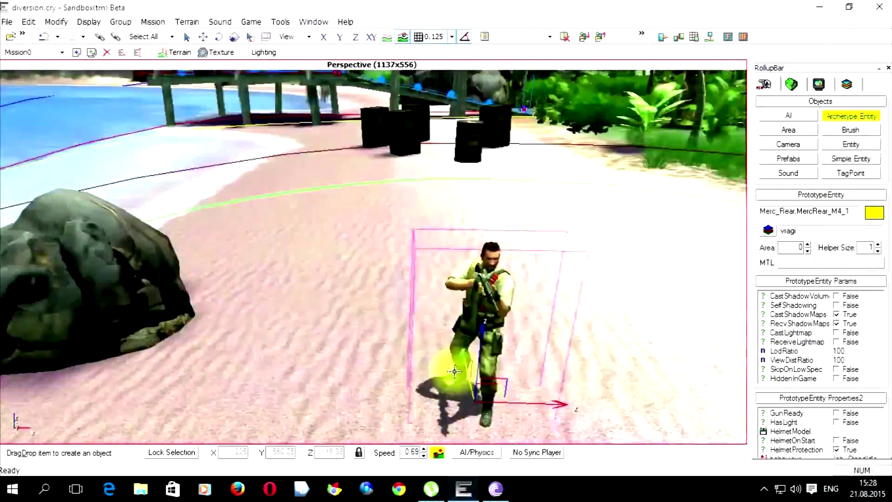
click(455, 371)
scroll(448, 359, down, 5)
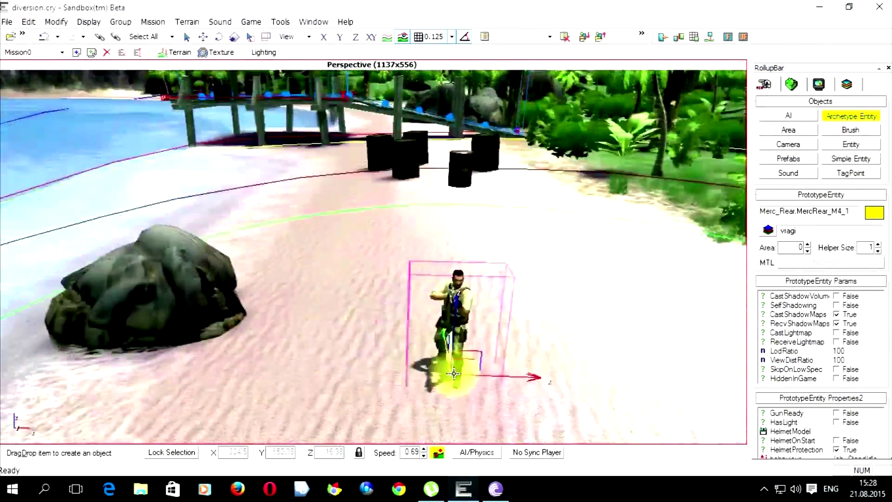
scroll(404, 239, up, 3)
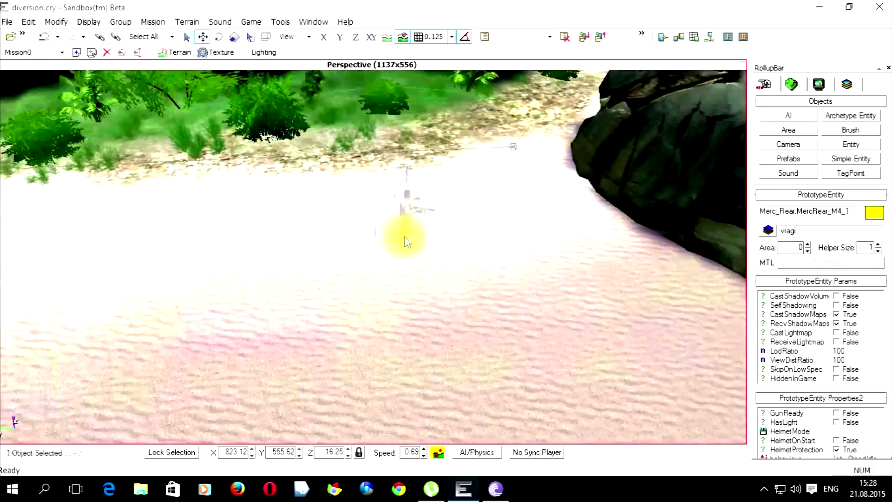
Step: Select the placed mercenary on the beach and adjust its Z height at ground level
click(415, 235)
scroll(446, 247, up, 5)
scroll(389, 338, down, 5)
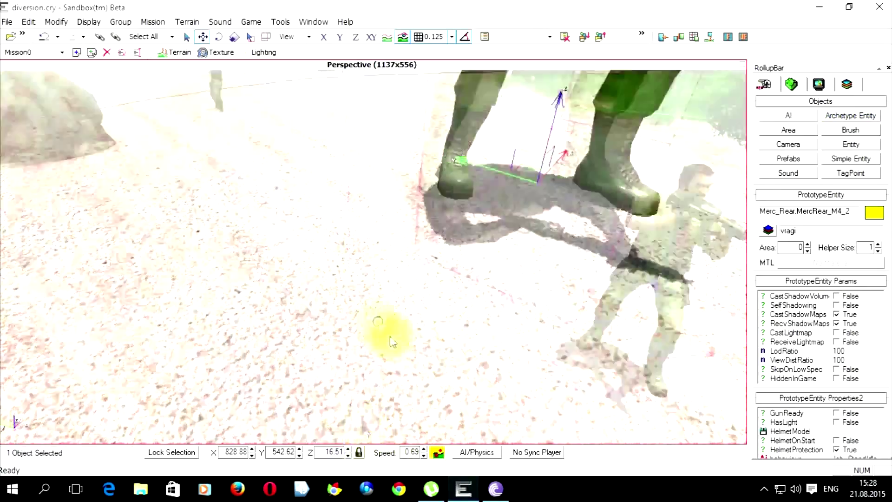
click(365, 339)
scroll(419, 384, up, 5)
click(353, 453)
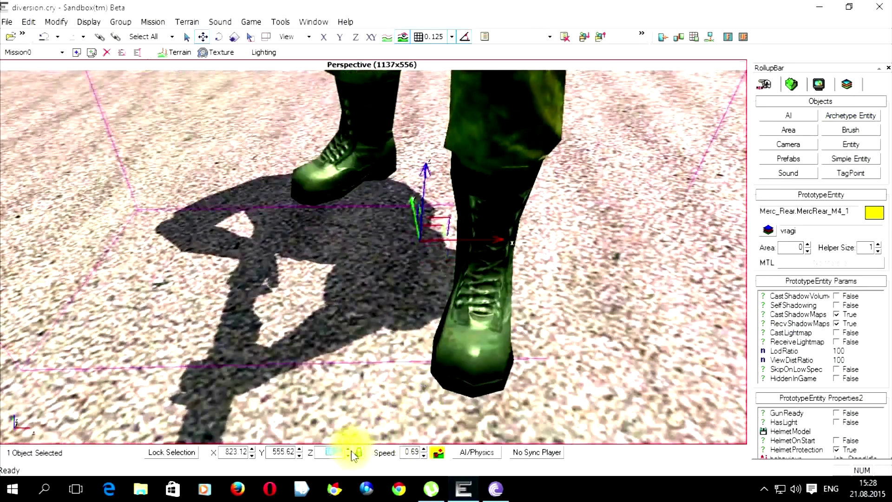
scroll(434, 342, down, 5)
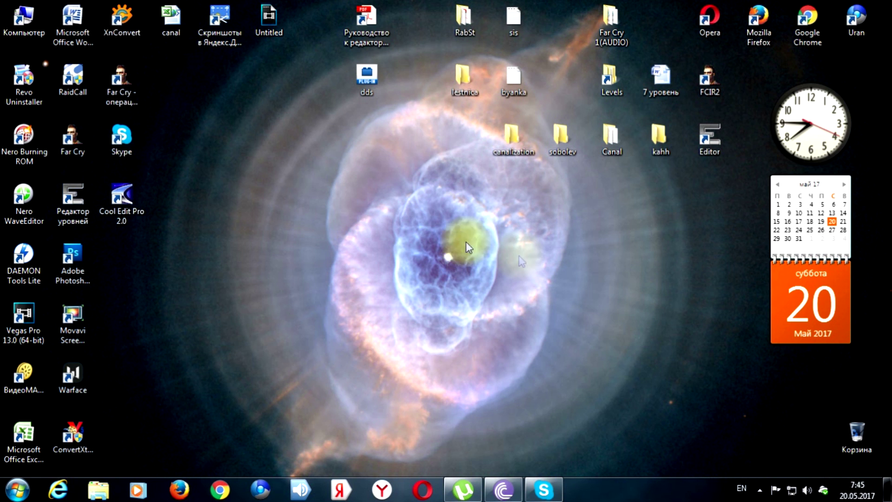
click(370, 77)
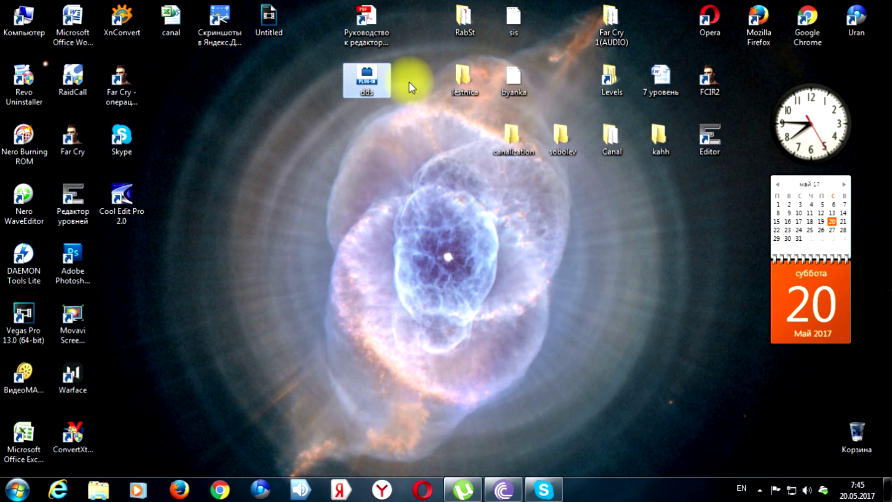
click(401, 133)
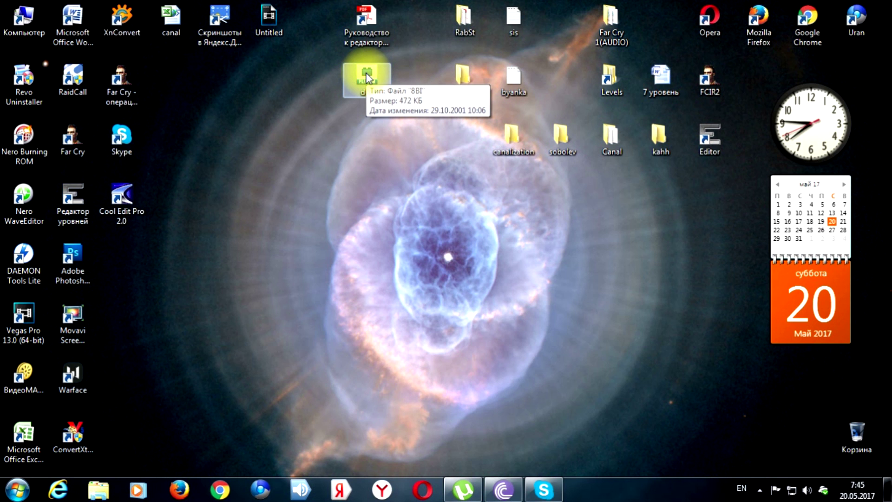
double_click(74, 256)
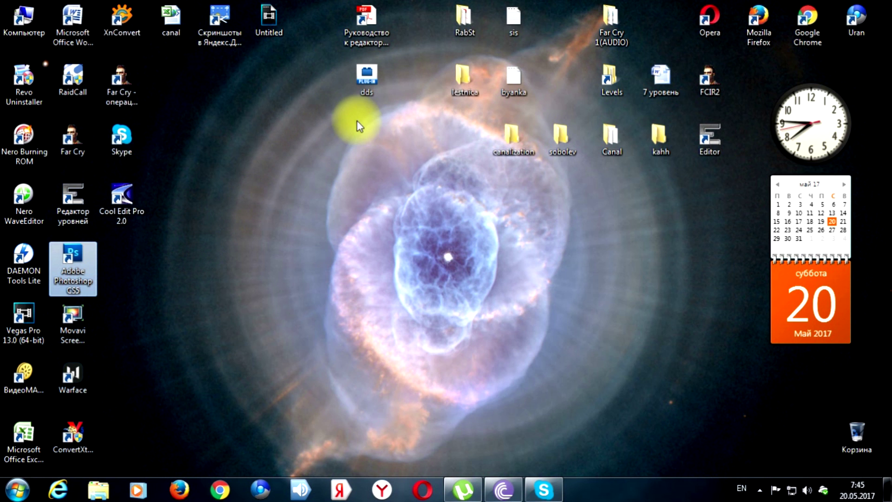
click(366, 79)
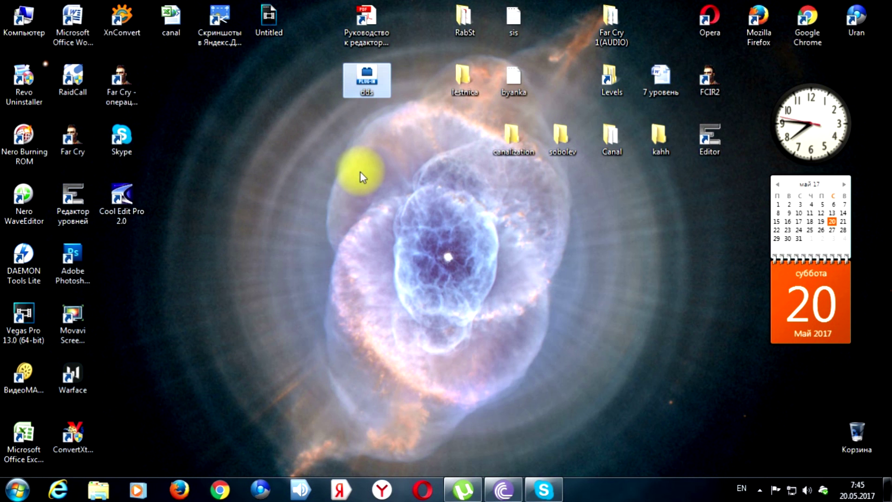
Step: Open the file location of the Adobe Photoshop CS5 desktop shortcut and go into its Plug-Ins folder
click(78, 258)
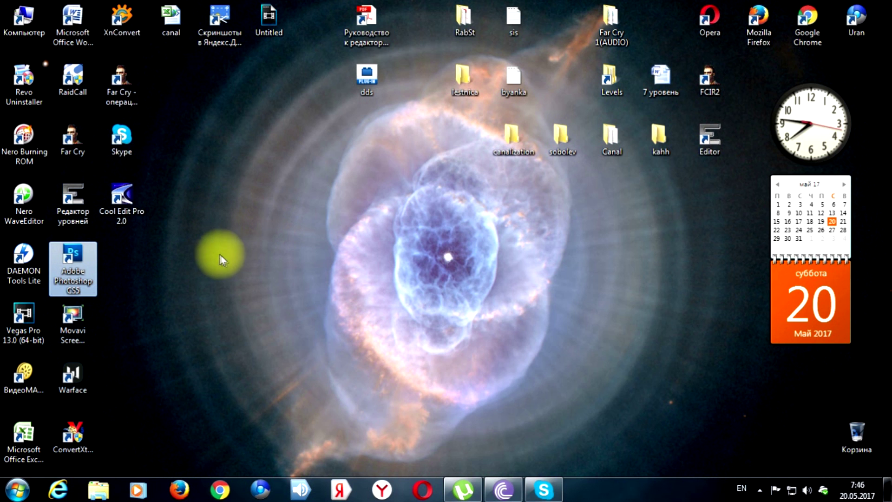
right_click(87, 258)
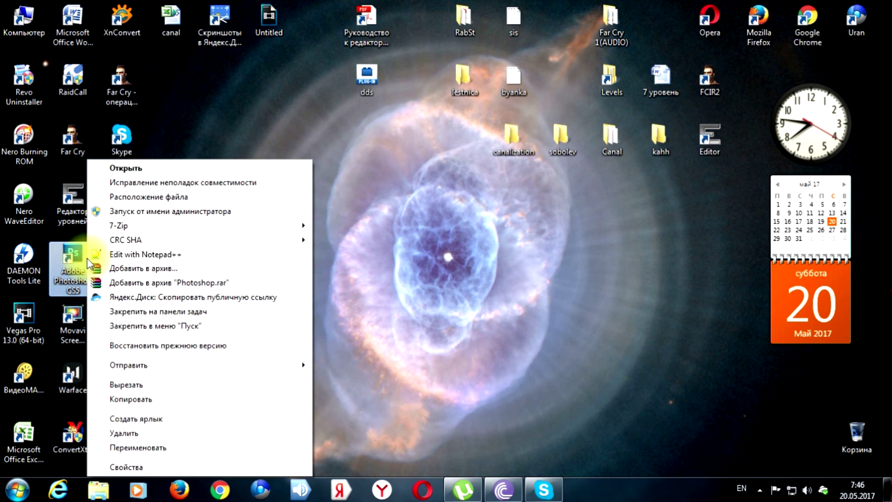
click(116, 197)
click(415, 95)
drag(415, 95, 374, 129)
scroll(387, 274, up, 8)
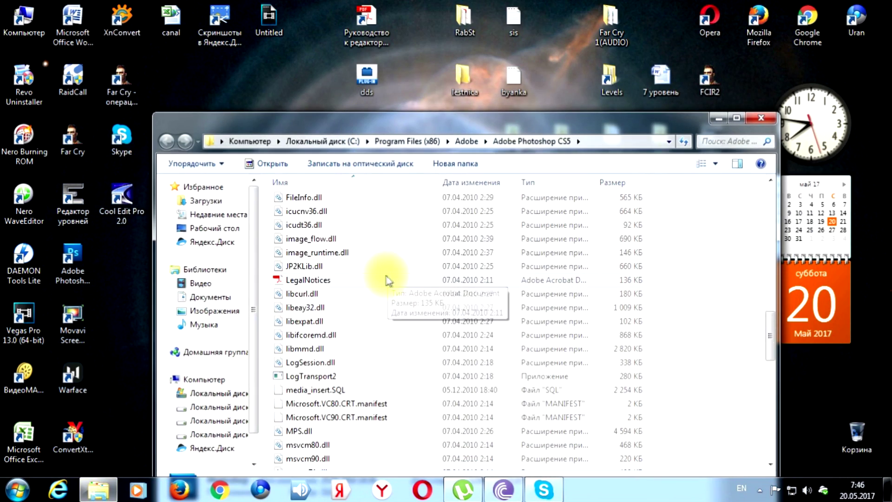
scroll(387, 275, up, 12)
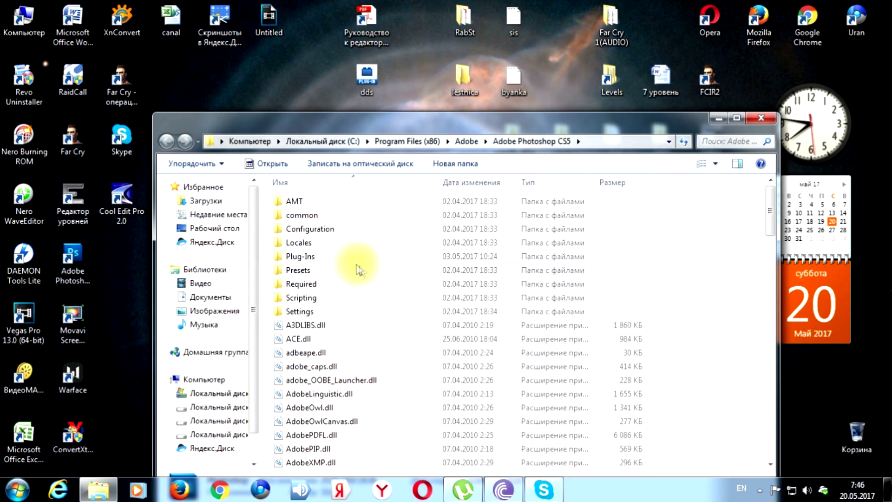
double_click(302, 257)
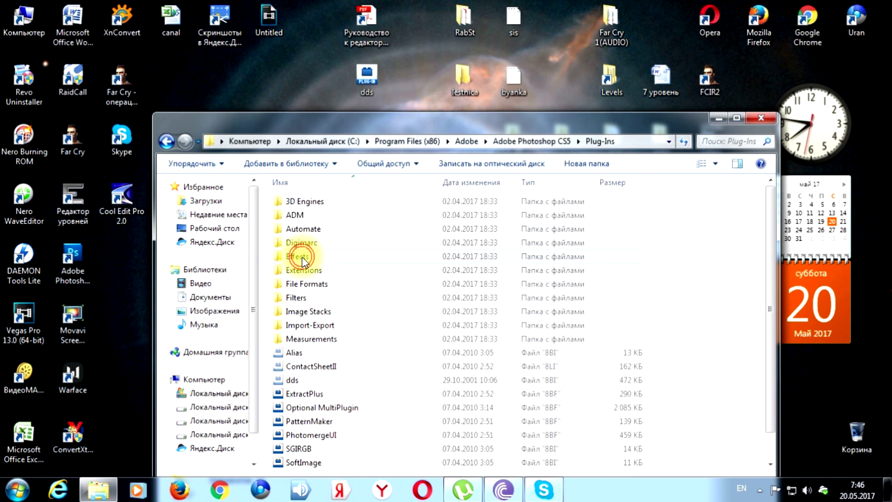
Step: Copy the dds plug-in from the desktop into Photoshop's Plug-Ins folder, replacing the existing file with administrator rights, and close the folder
mouse_move(367, 80)
mouse_down()
mouse_move(571, 328)
mouse_move(397, 425)
mouse_move(374, 281)
mouse_move(364, 73)
mouse_move(358, 77)
mouse_up()
right_click(358, 77)
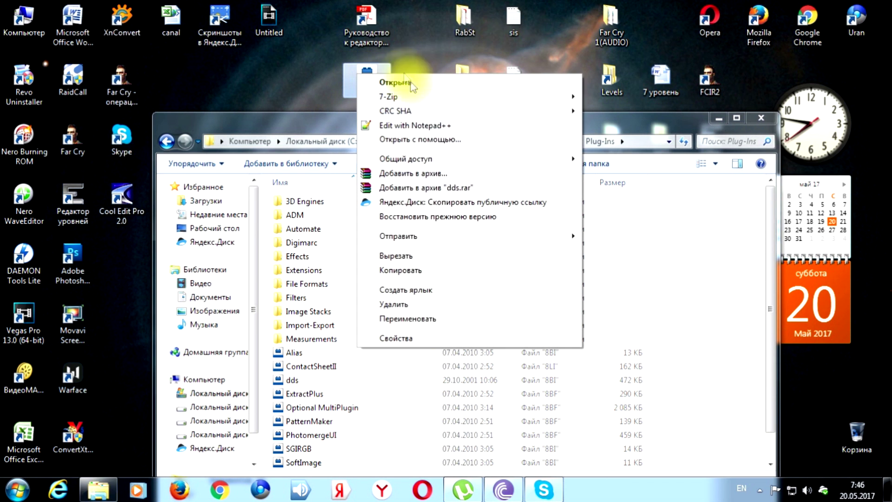
click(419, 271)
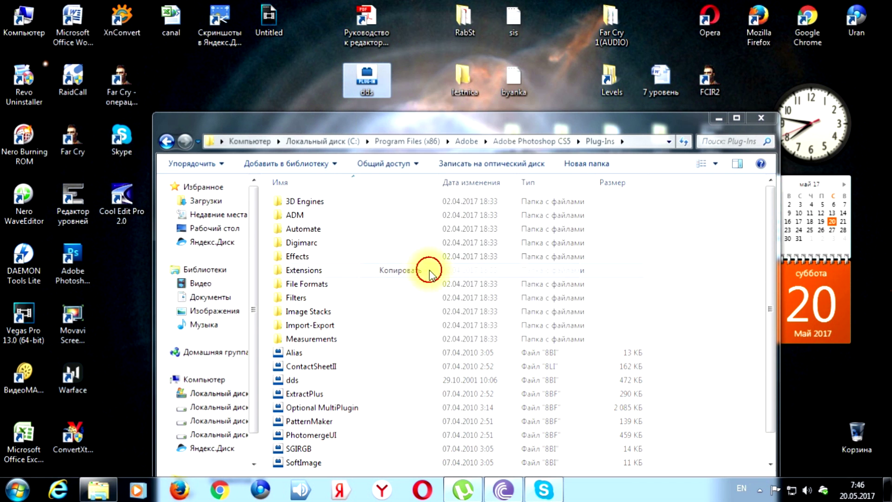
right_click(702, 400)
click(760, 318)
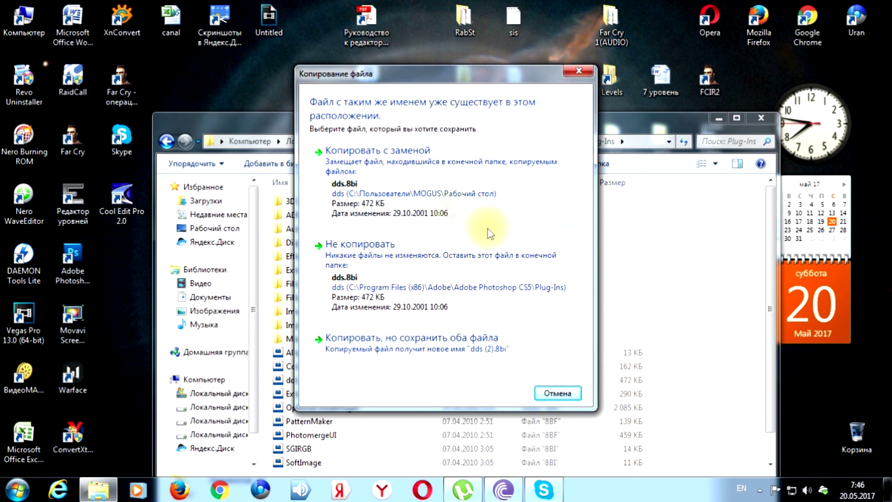
click(393, 206)
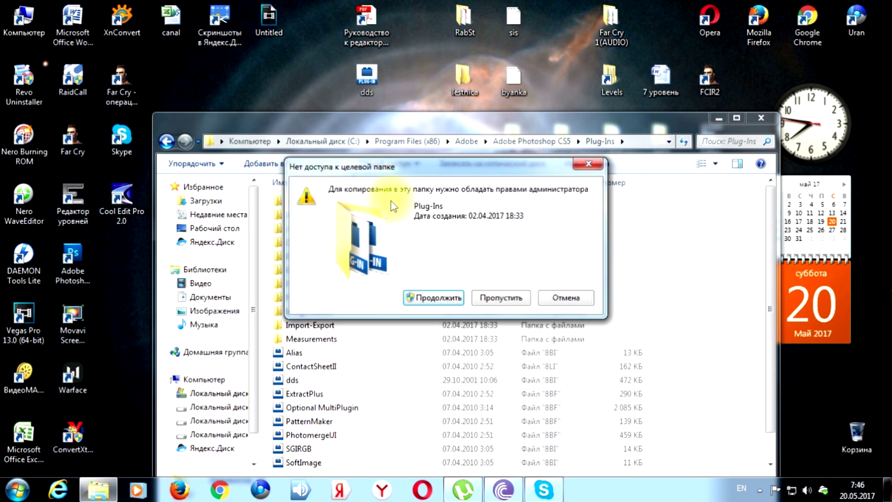
click(428, 300)
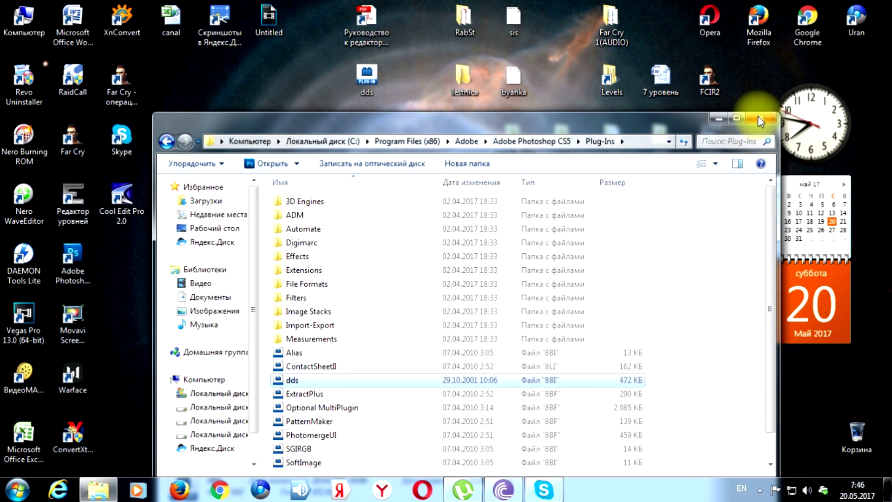
click(758, 117)
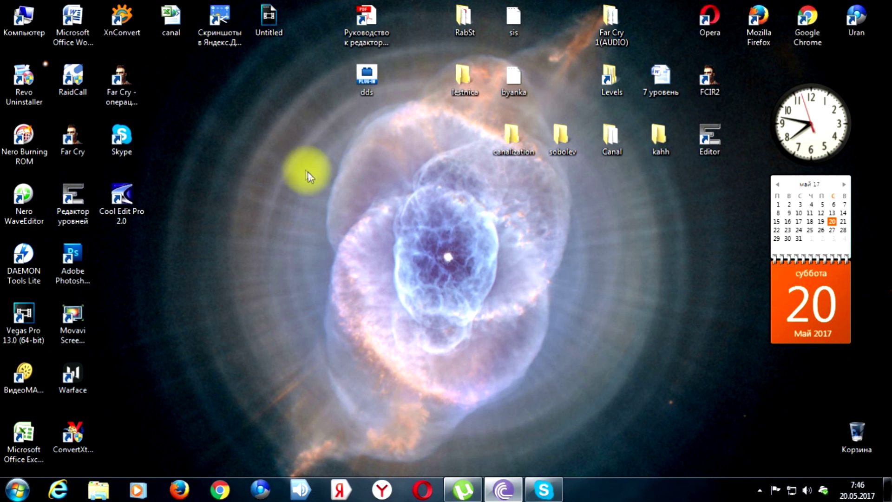
double_click(123, 20)
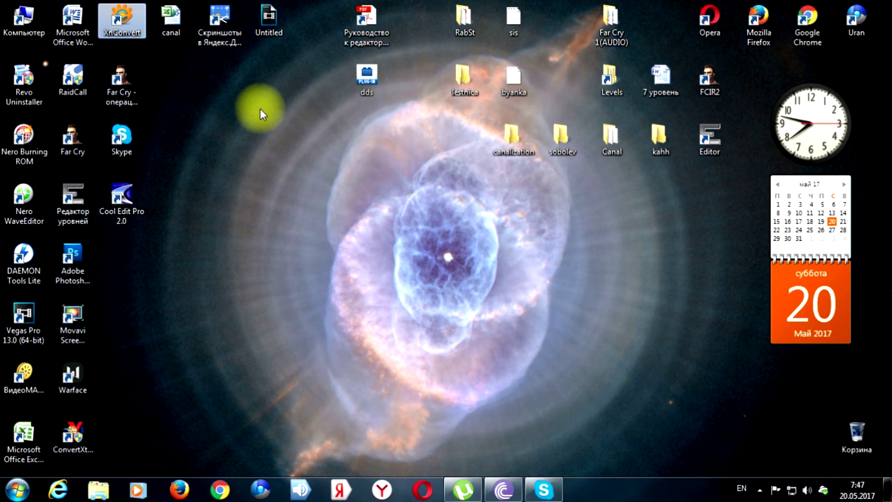
click(371, 80)
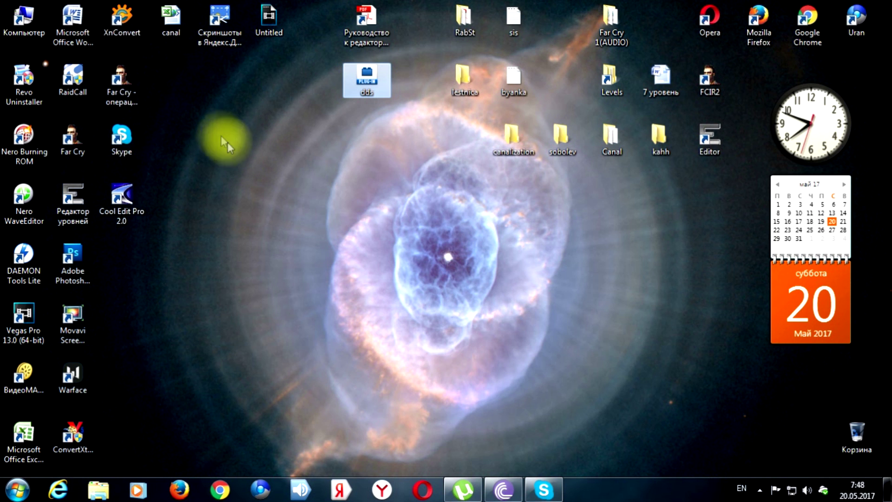
Step: Open the file location of the "Far Cry - операция Кригер" desktop shortcut and go up to the game's main folder
right_click(130, 83)
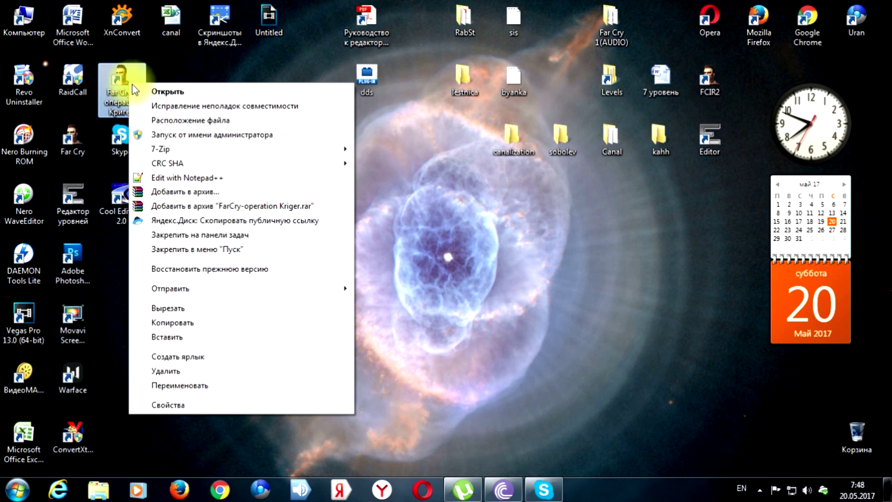
click(199, 118)
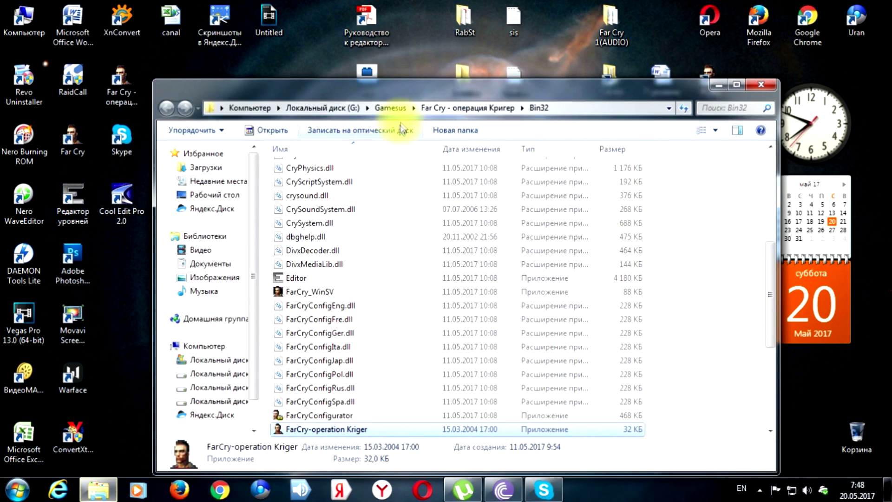
drag(404, 97, 499, 84)
scroll(497, 193, up, 6)
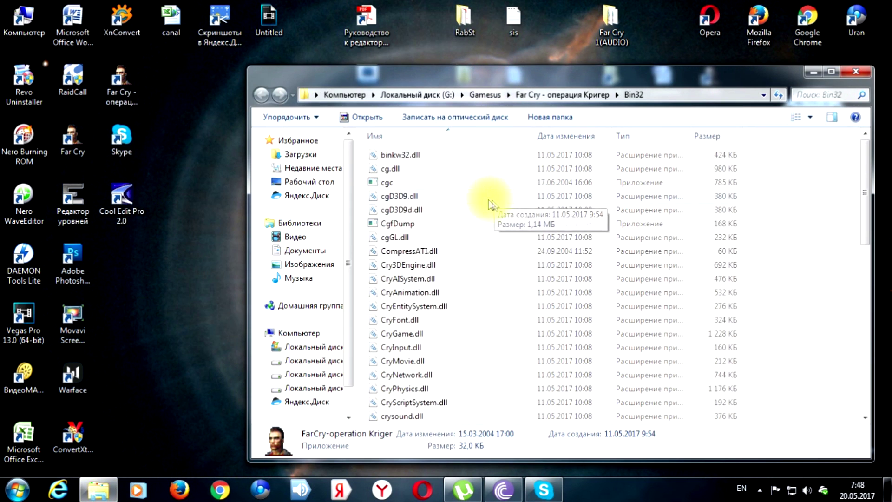
click(535, 94)
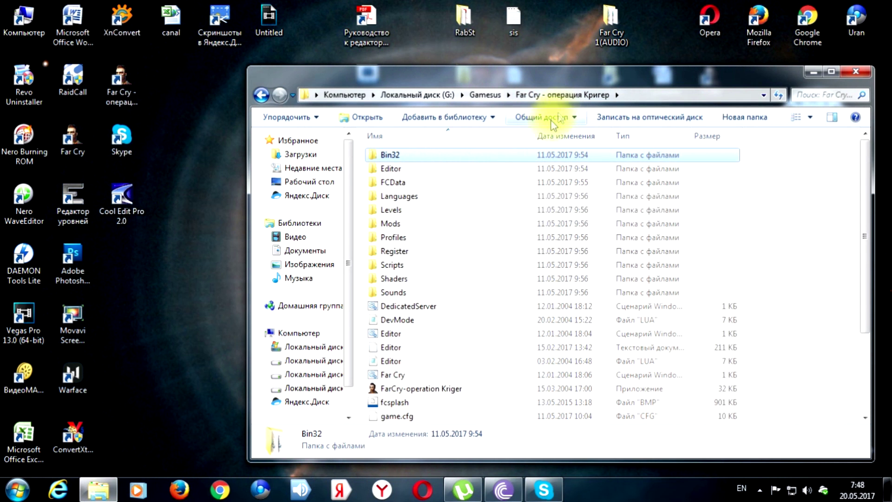
Step: Open the Textures.pak archive from the game's FCData folder in 7-Zip
double_click(413, 182)
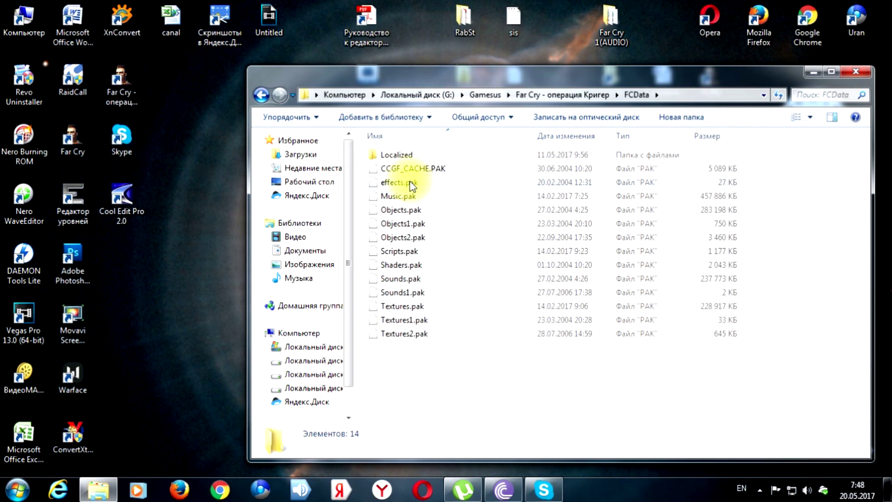
click(425, 305)
right_click(424, 306)
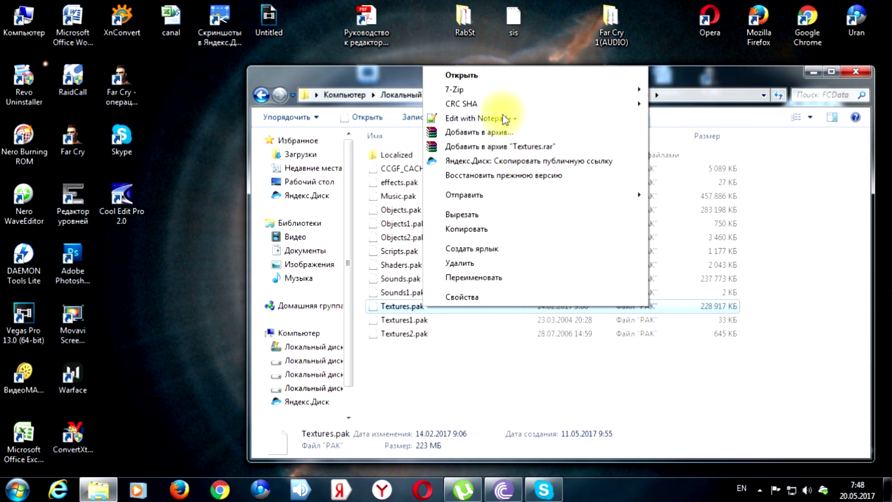
mouse_move(491, 93)
click(679, 89)
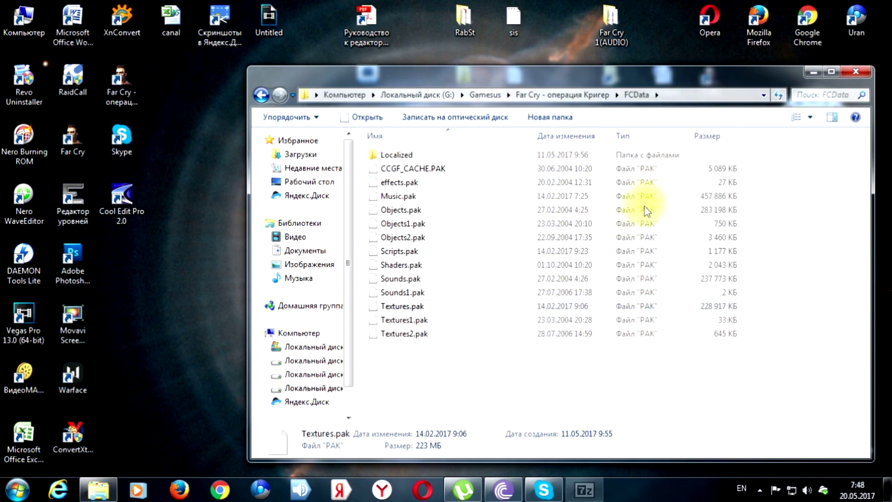
Step: Extract checkpoint_carrier_Mission0_5.dds from the archive's Textures/CheckPoints folder to the desktop, and close the archive and folder windows
double_click(429, 166)
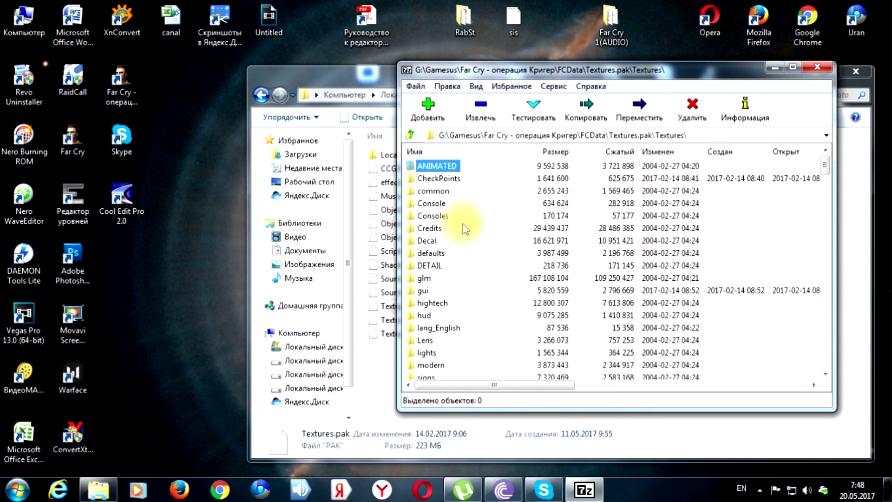
double_click(442, 178)
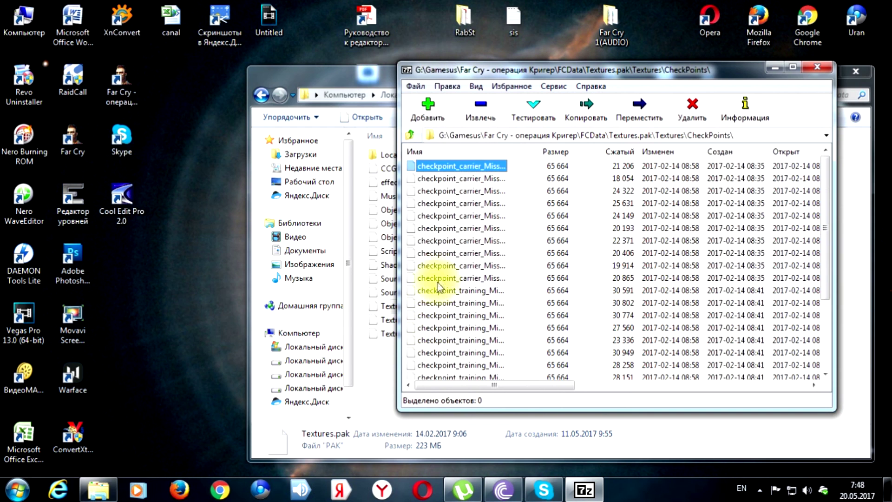
drag(414, 229, 185, 233)
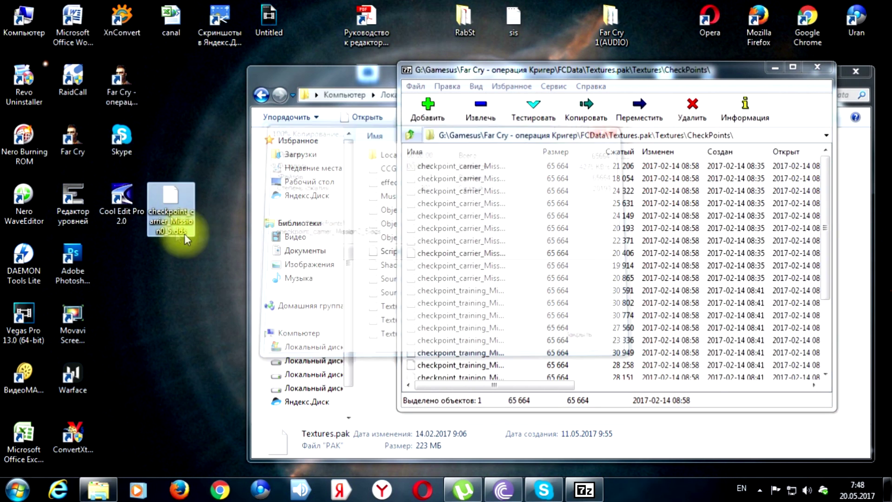
click(817, 68)
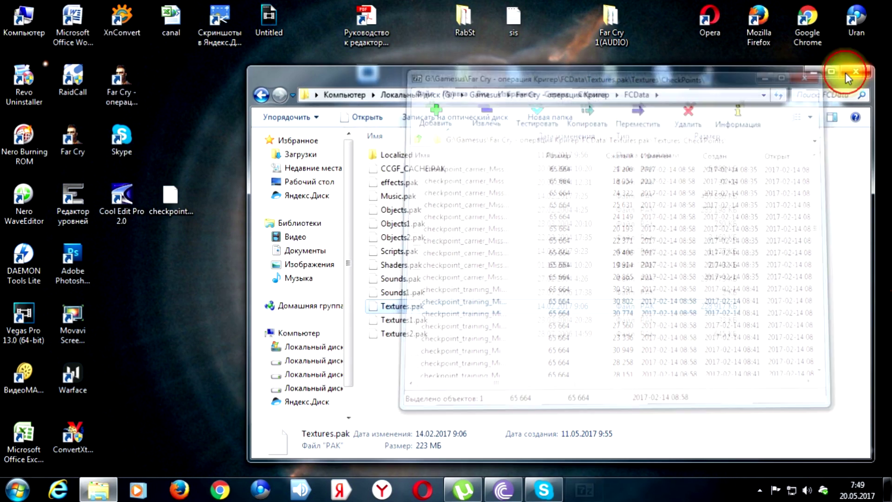
click(846, 72)
Step: Preview the extracted checkpoint dds image in XnConvert and close the converter without converting it
click(168, 194)
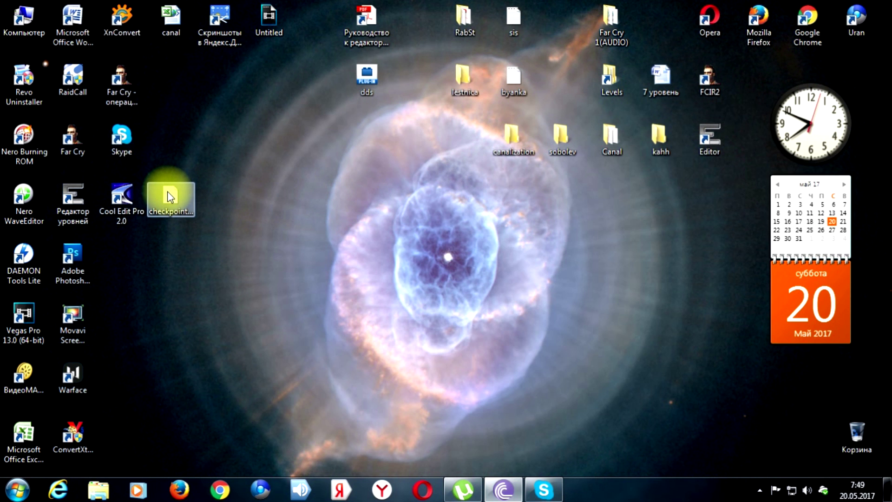
drag(171, 195, 124, 15)
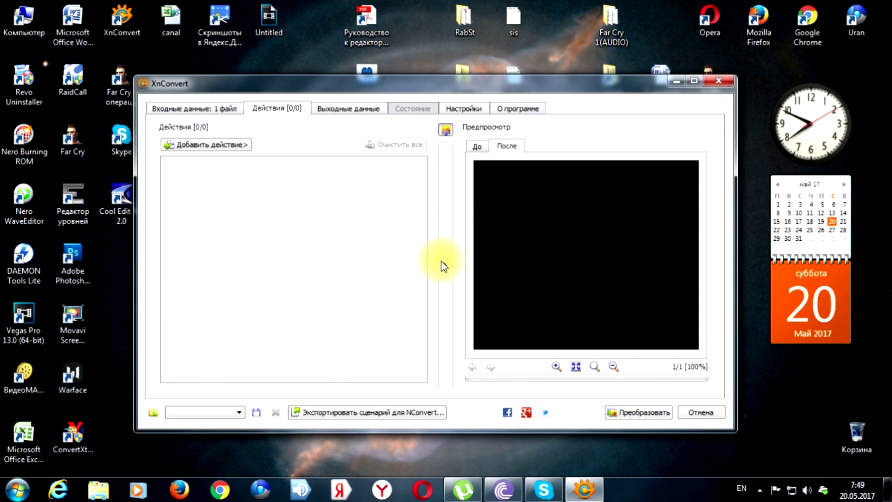
click(444, 269)
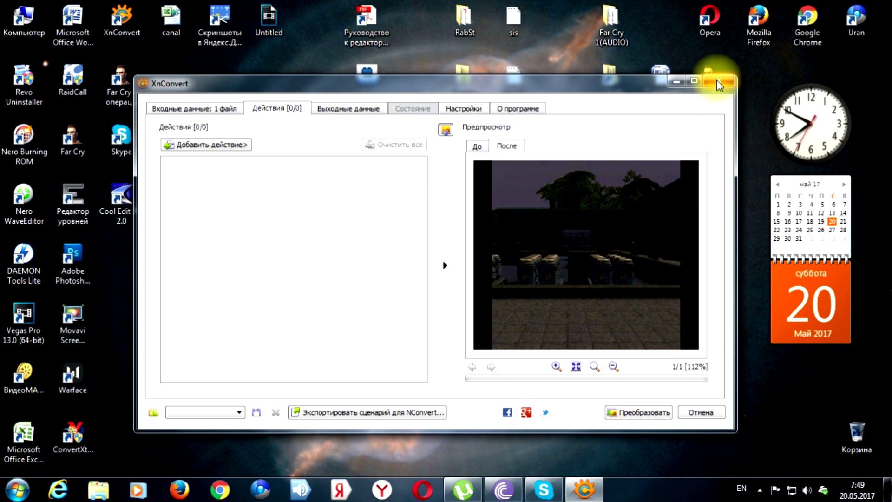
click(719, 83)
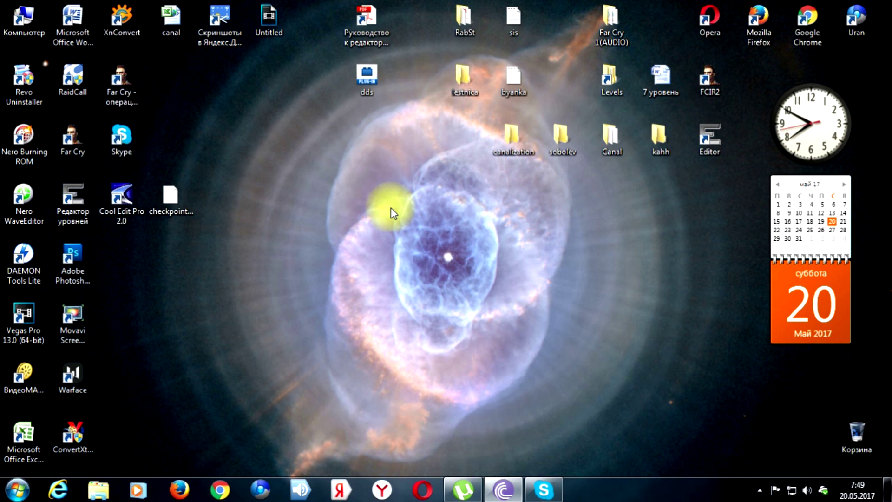
Step: Move the extracted checkpoint dds file to a free spot on the desktop, away from the shortcut icons
click(130, 24)
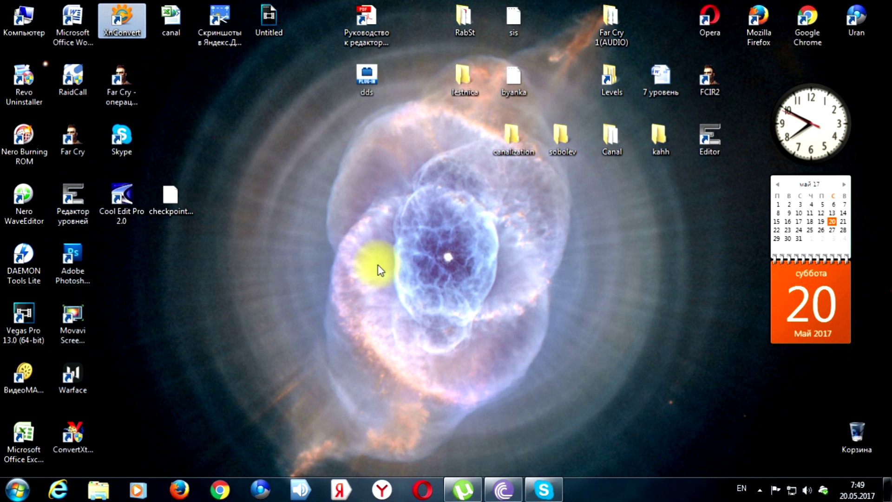
click(167, 200)
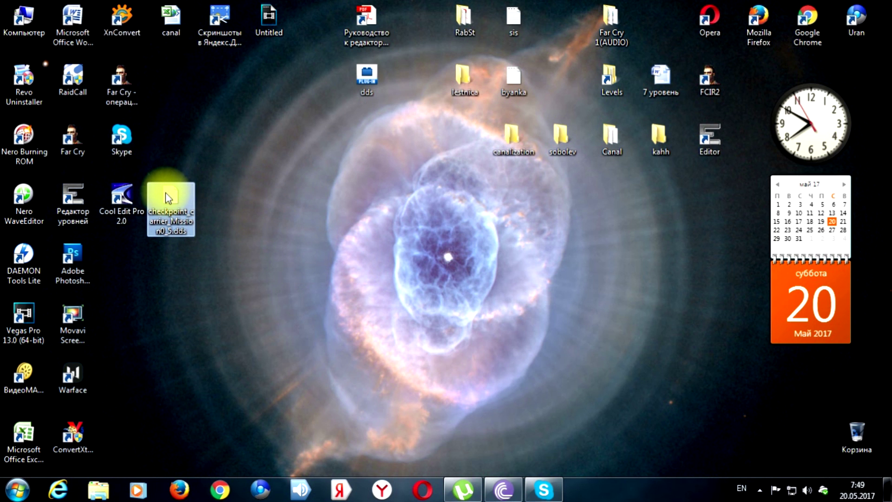
drag(166, 193, 215, 165)
click(303, 175)
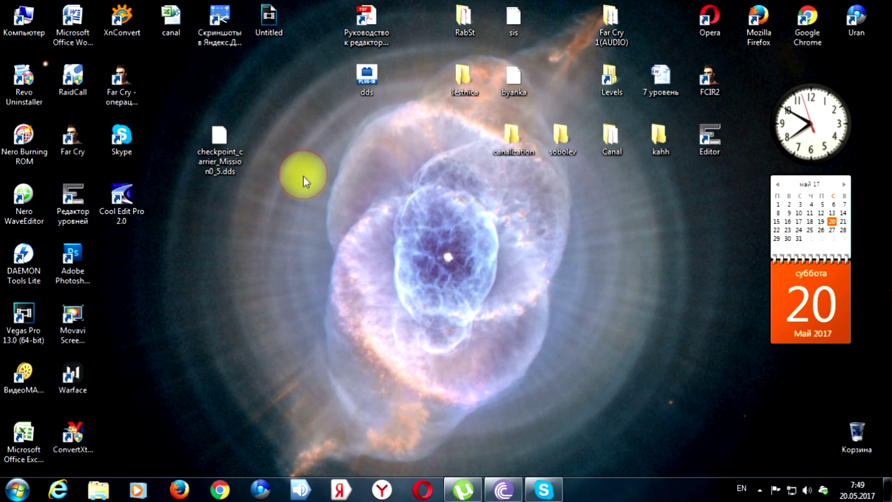
Step: Launch the Sandbox level editor, open assault.cry from the assault level folder, and dismiss the error report
click(172, 253)
double_click(76, 216)
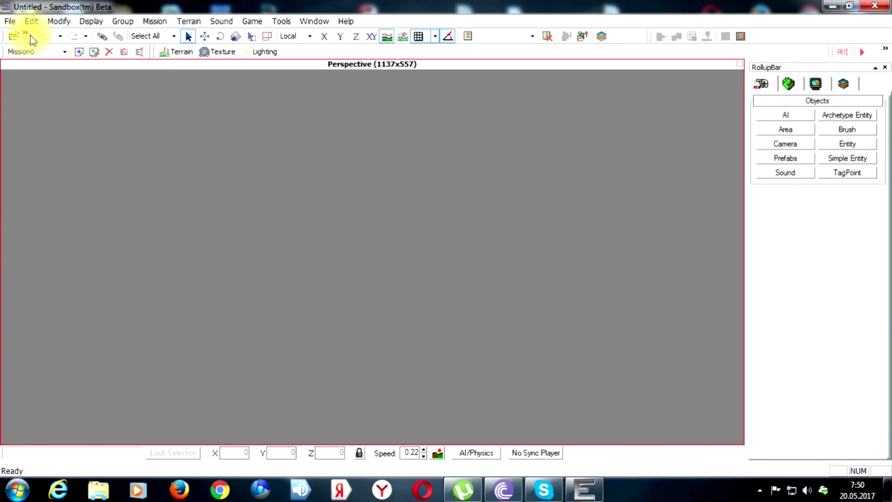
click(10, 22)
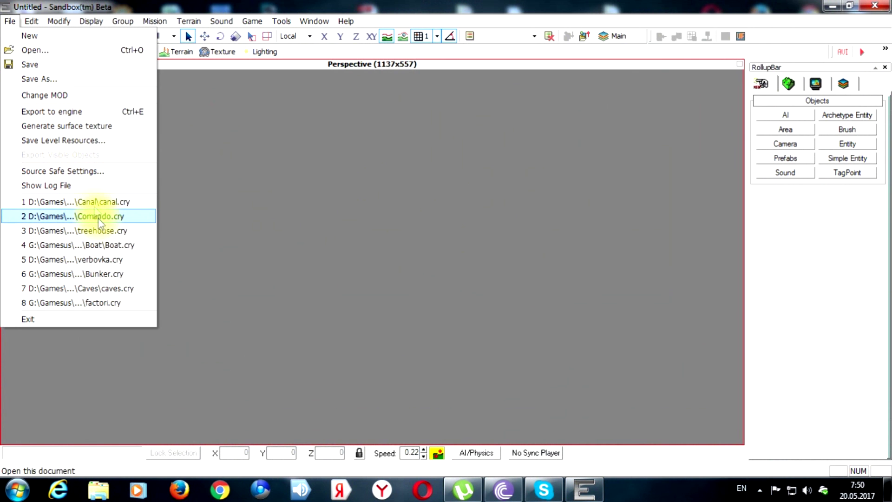
click(32, 50)
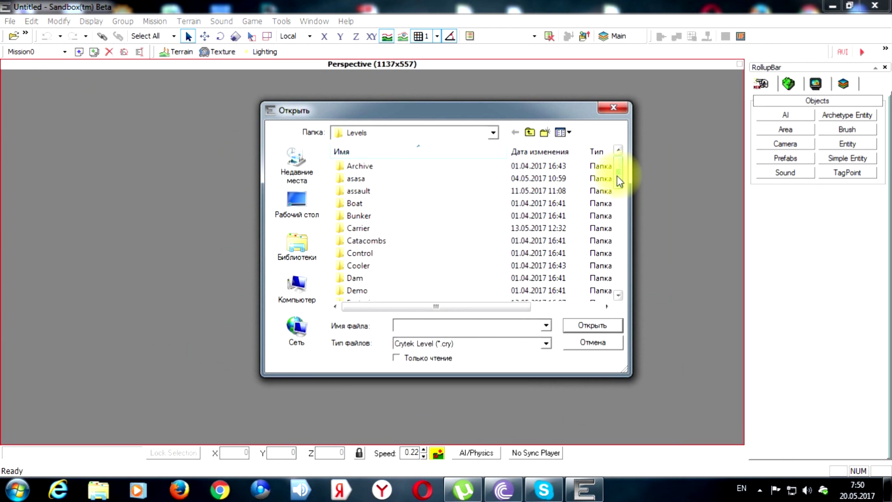
double_click(372, 191)
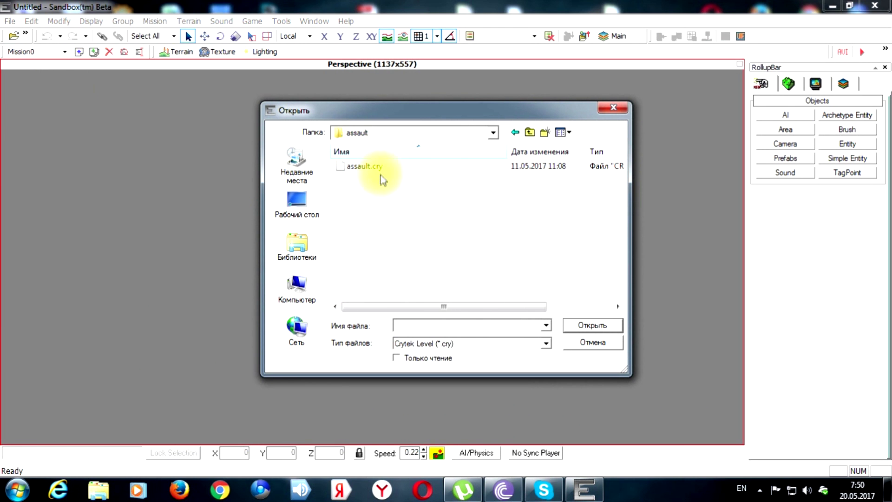
double_click(378, 168)
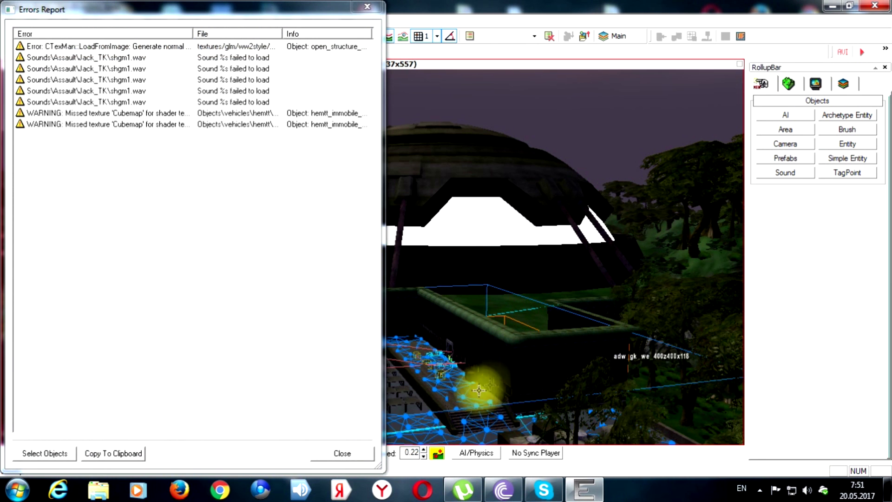
click(346, 453)
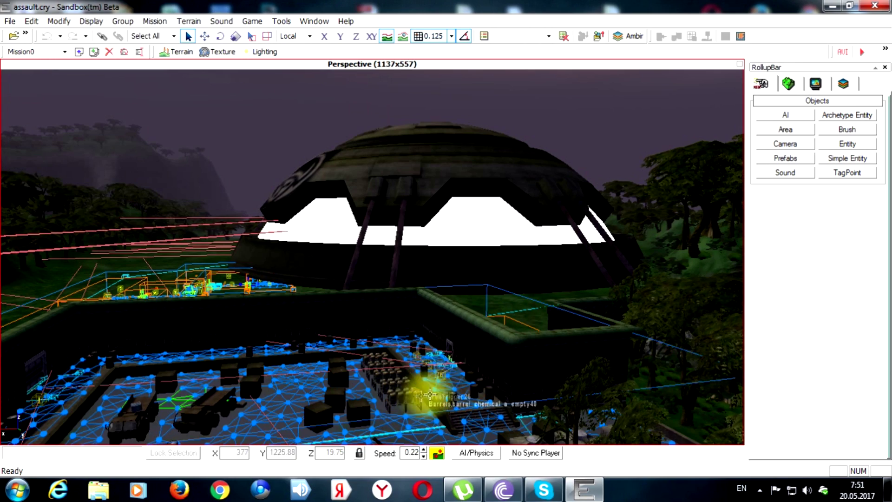
Step: Examine the walled base, its courtyard and the ground in front of the entrance in the assault level, and check the mission selection
key(w)
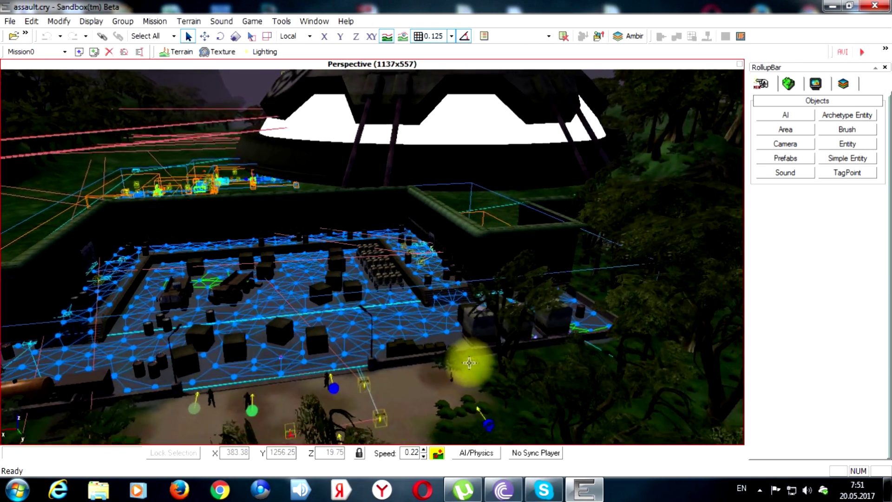
key(s)
key(w)
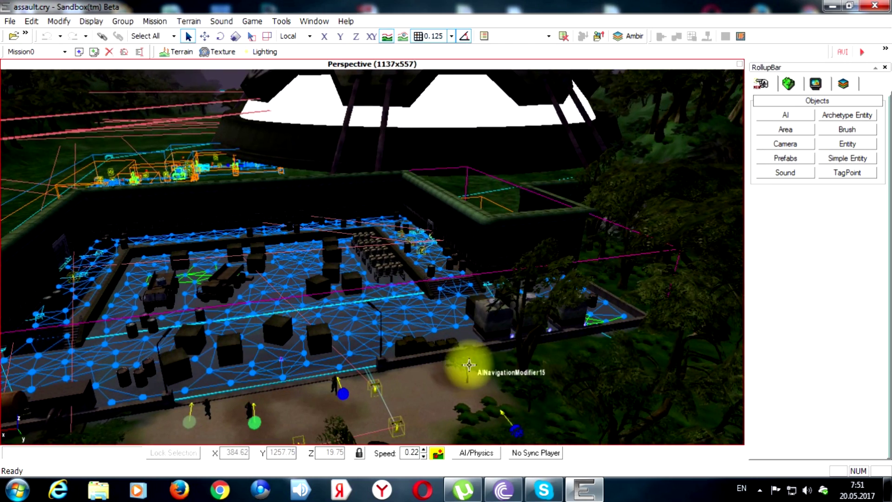
drag(470, 365, 509, 352)
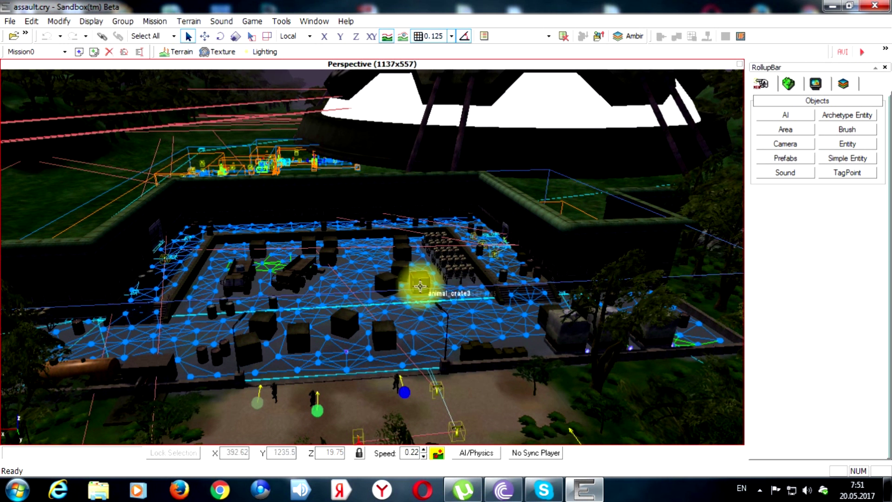
drag(348, 249, 352, 247)
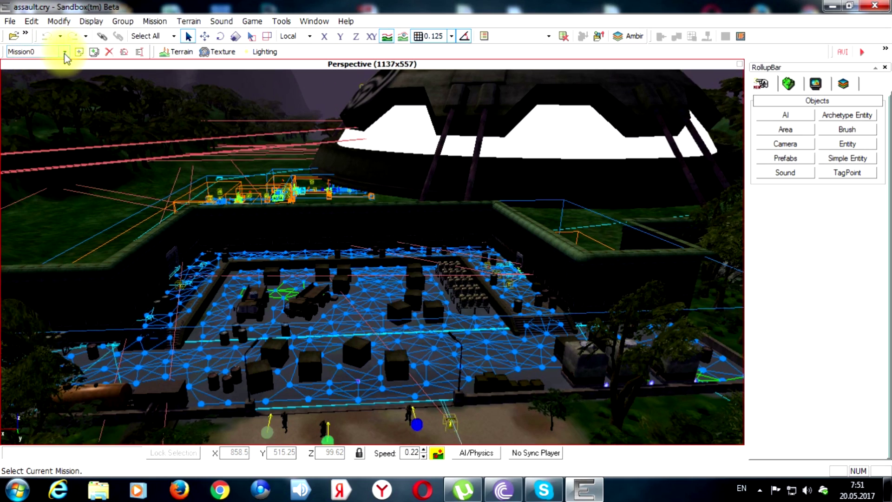
key(s)
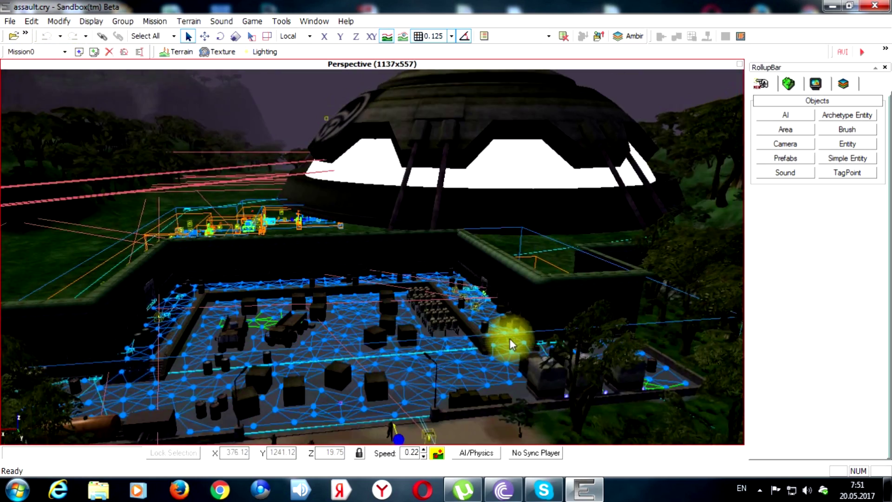
key(w)
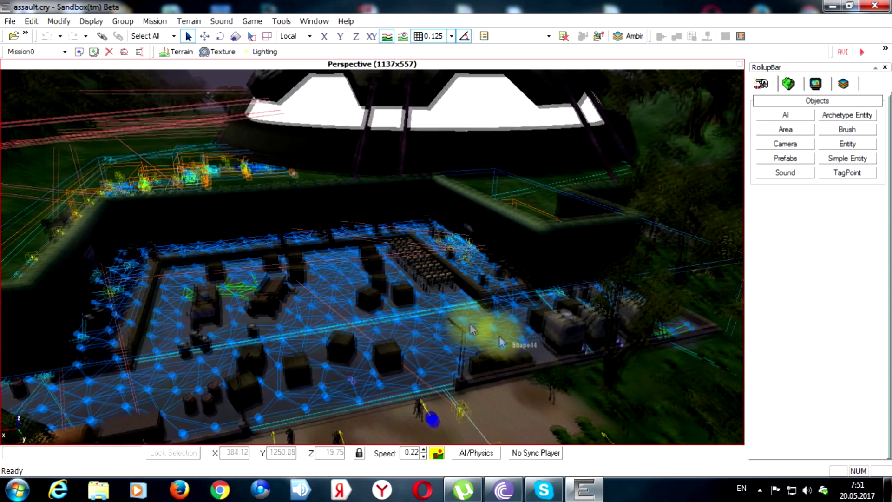
click(64, 52)
click(63, 53)
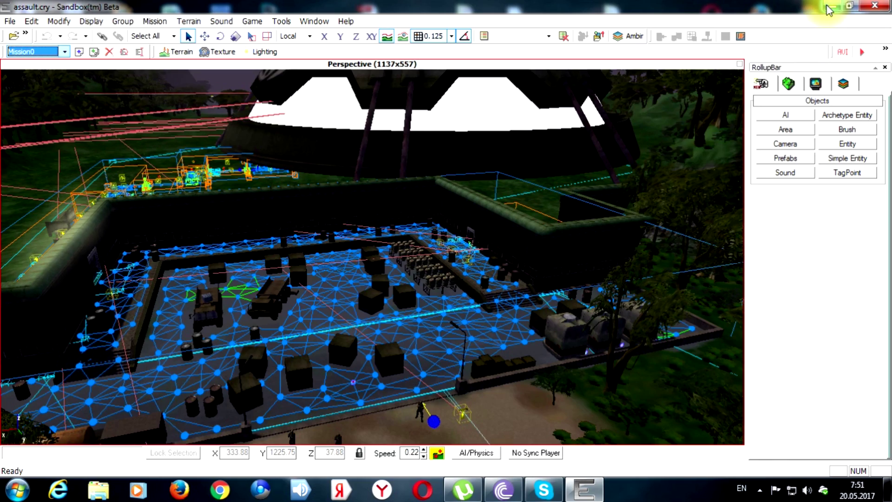
scroll(549, 217, down, 5)
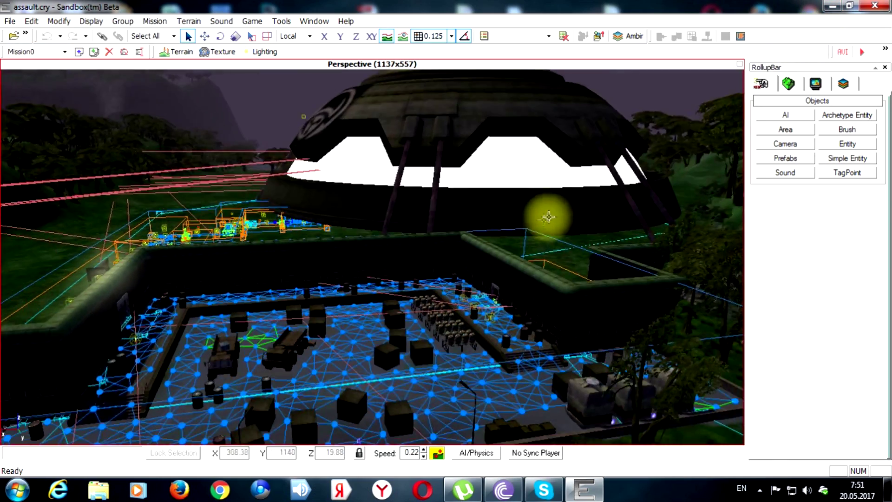
scroll(549, 216, up, 5)
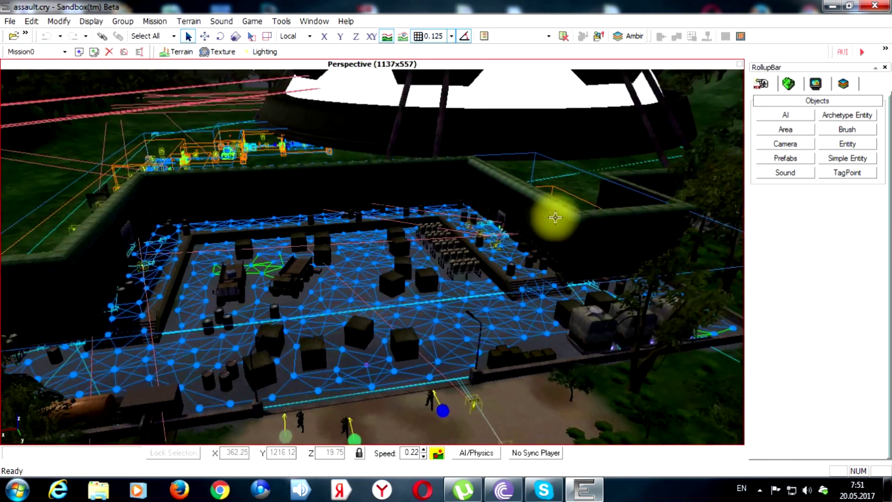
scroll(548, 217, down, 2)
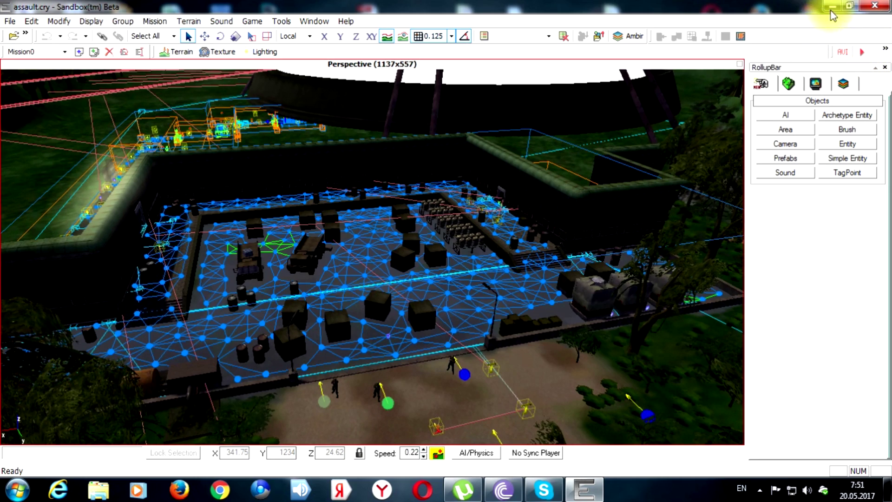
scroll(498, 245, down, 4)
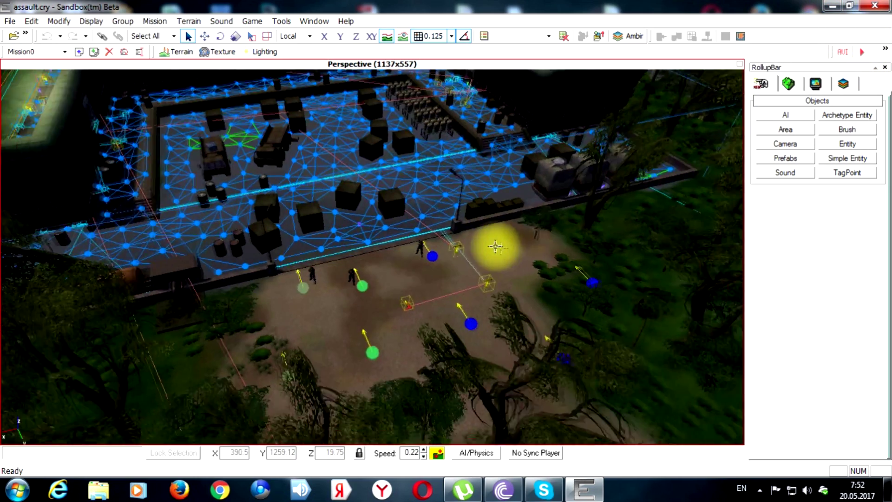
Step: Run the assault level in game mode, return to editing, and inspect the area around the nearby tag point
key(ctrl+g)
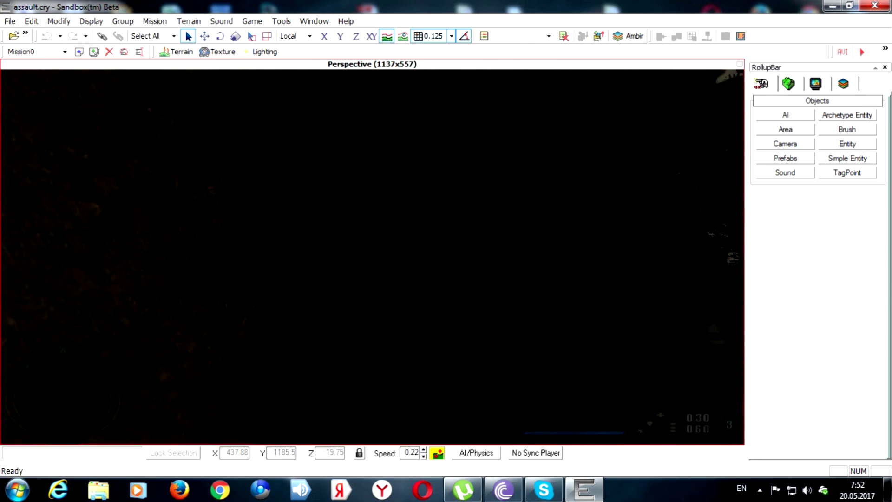
key(Escape)
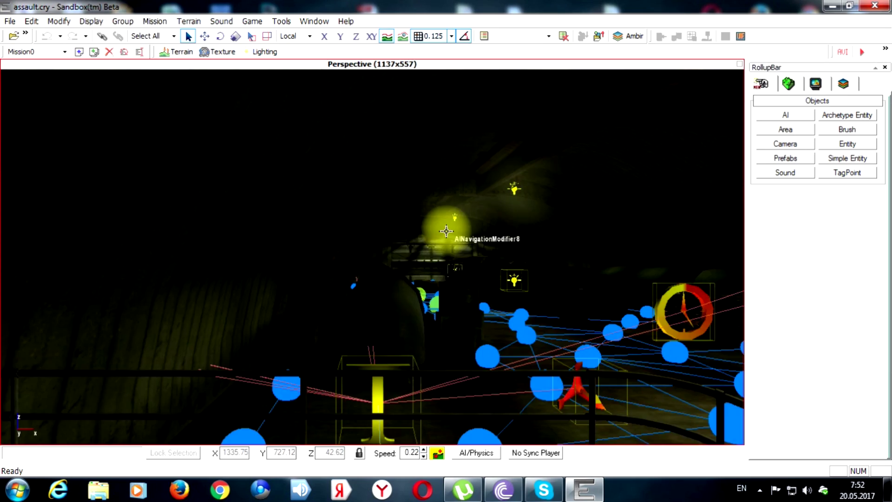
key(w)
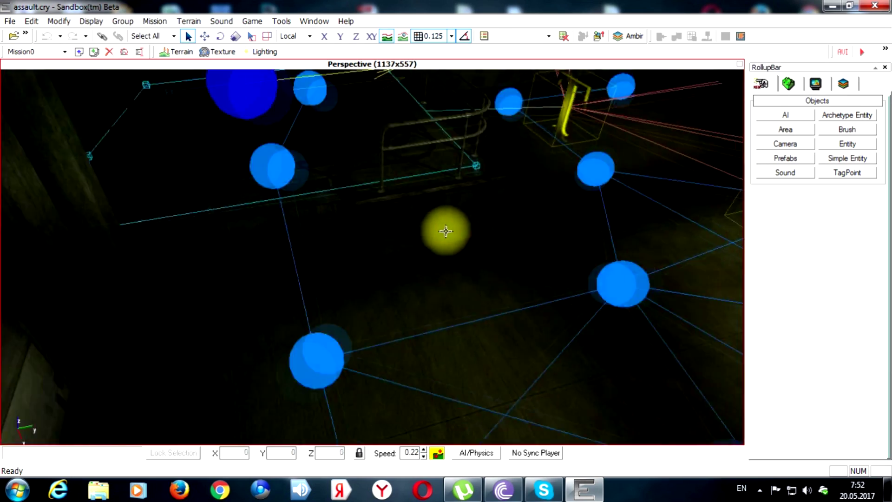
key(w)
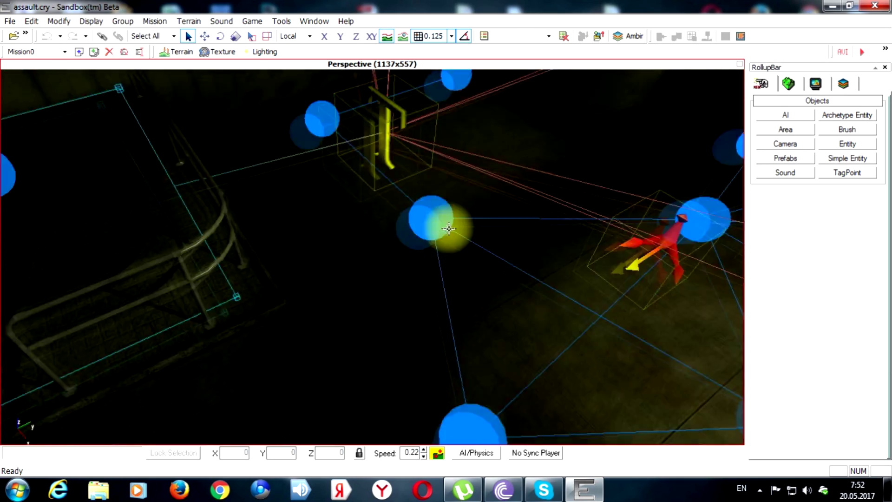
Step: Select the area trigger, then the red game event near it, and examine the event's Id, other entity properties and surroundings
click(427, 208)
key(w)
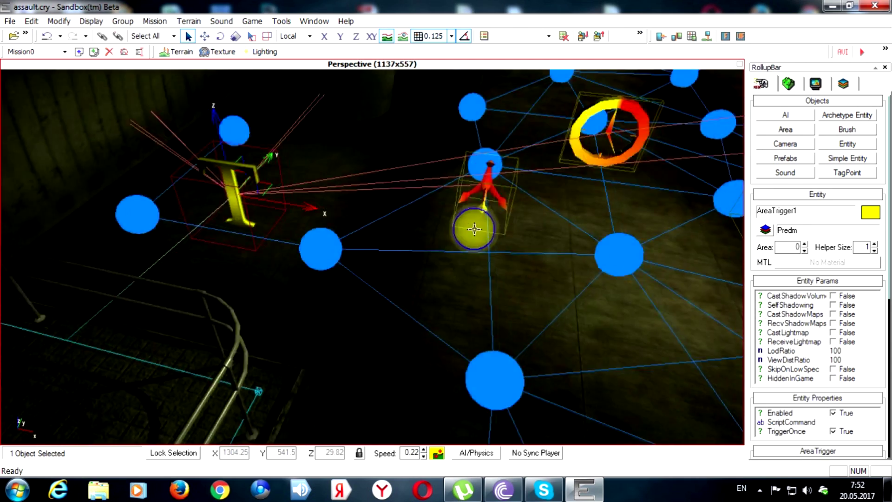
click(434, 209)
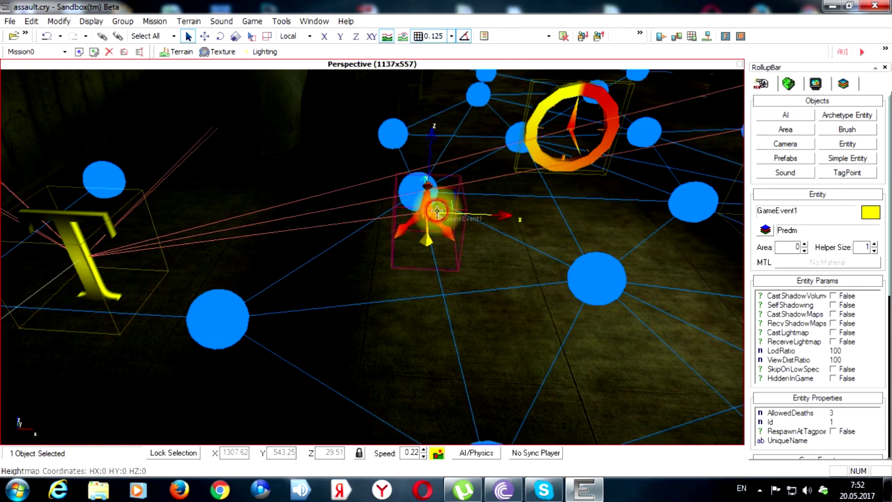
scroll(890, 309, down, 3)
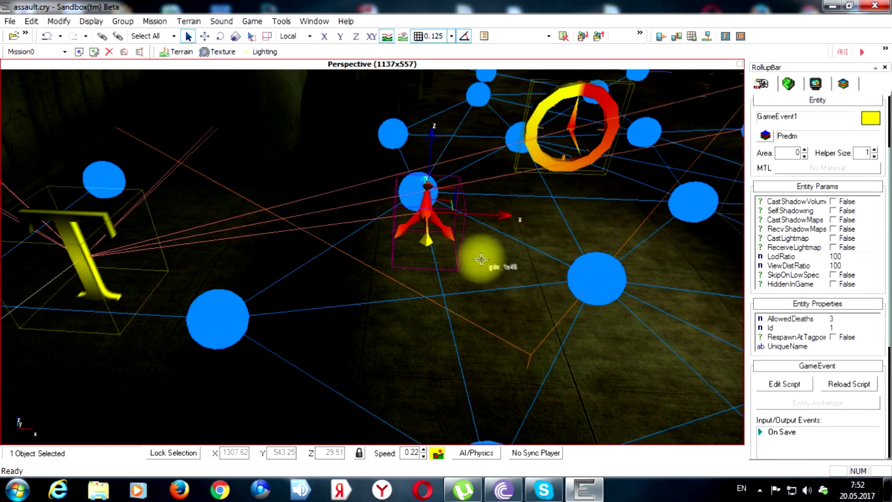
key(w)
key(s)
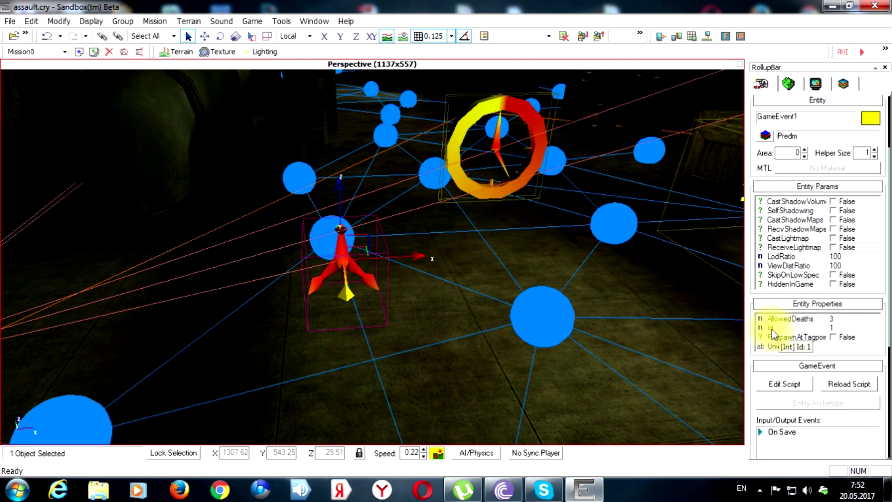
key(w)
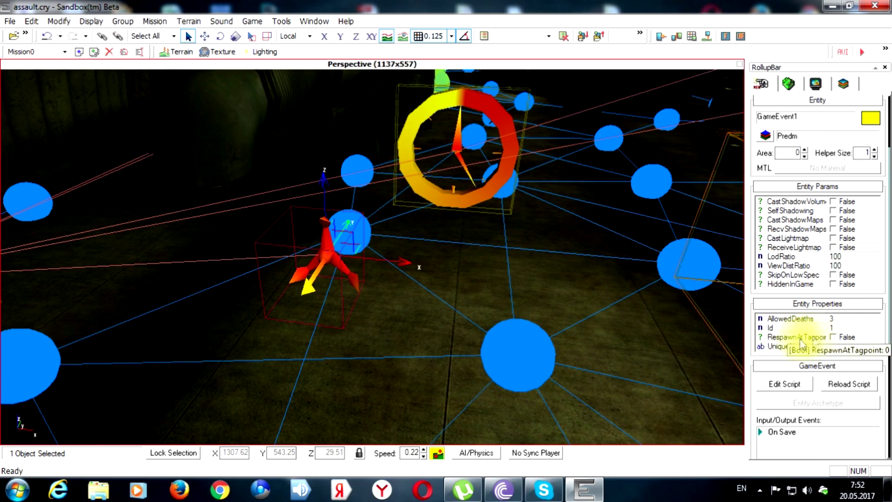
key(d)
key(s)
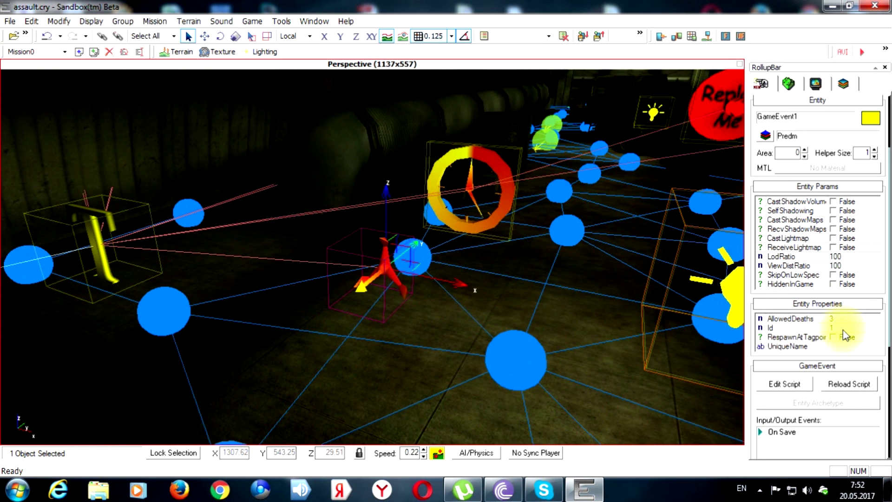
key(w)
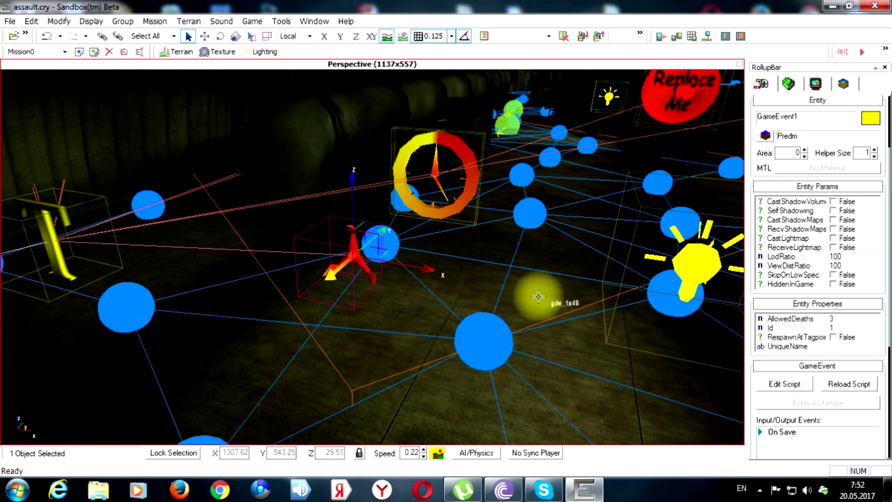
key(w)
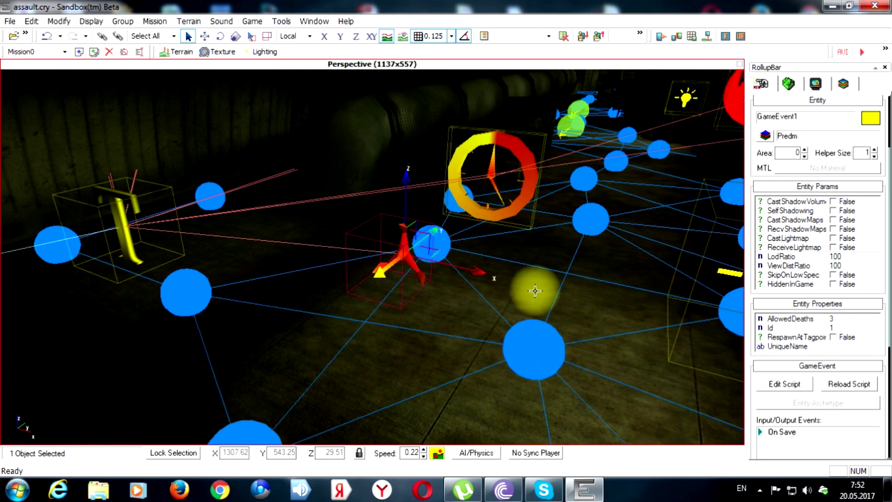
key(s)
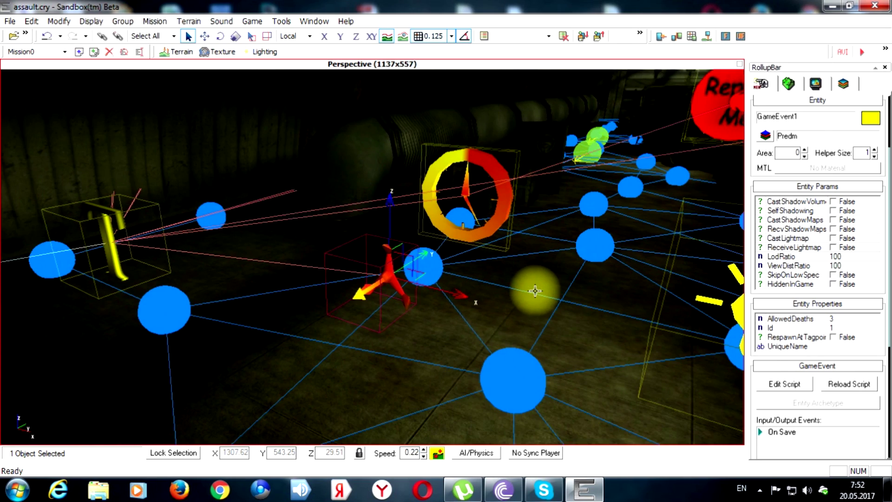
key(s)
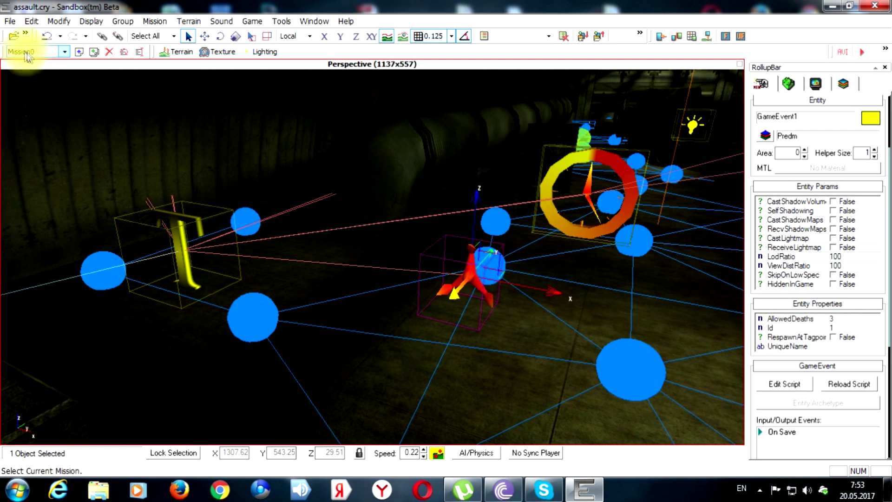
scroll(372, 256, down, 5)
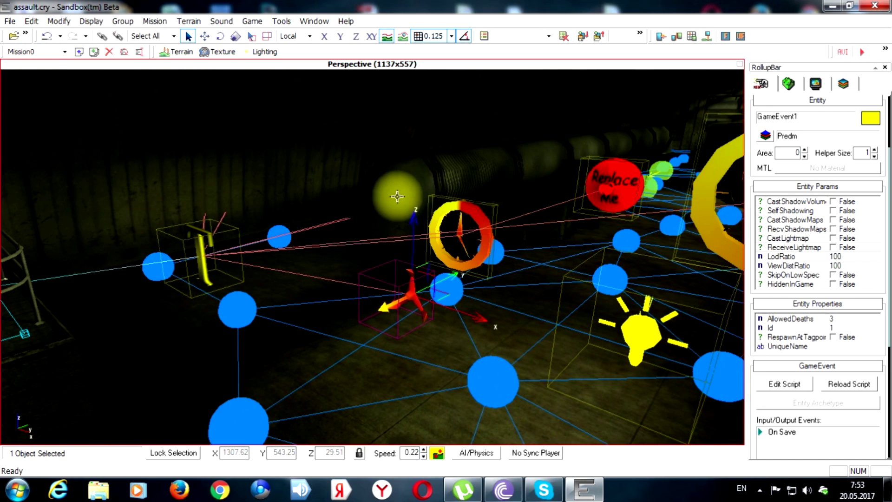
Step: Minimize Sandbox and check the full name of the checkpoint dds file on the desktop
click(829, 8)
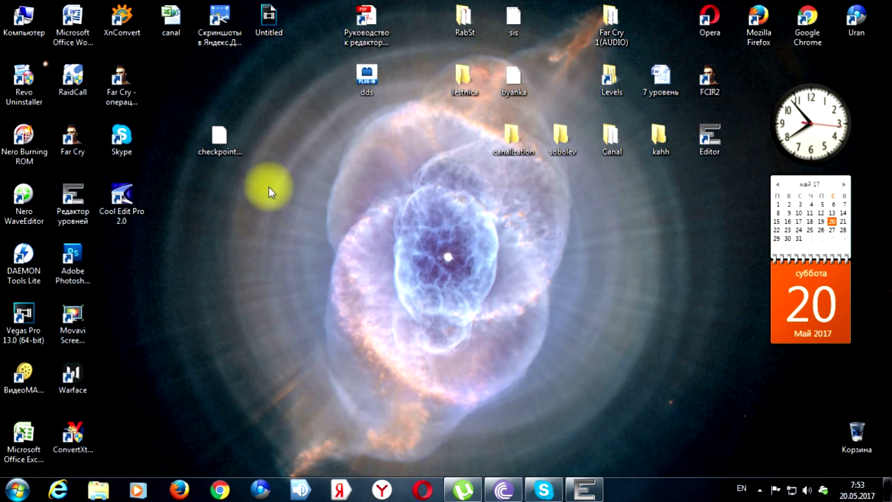
click(227, 139)
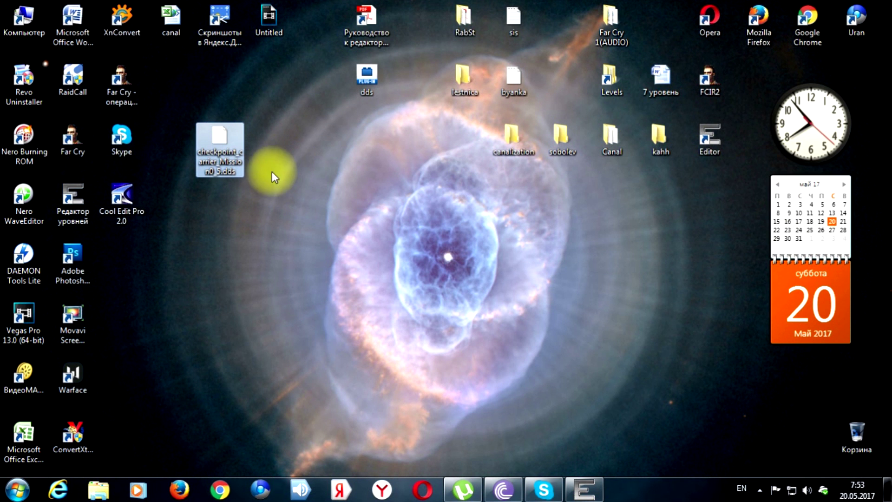
mouse_move(224, 161)
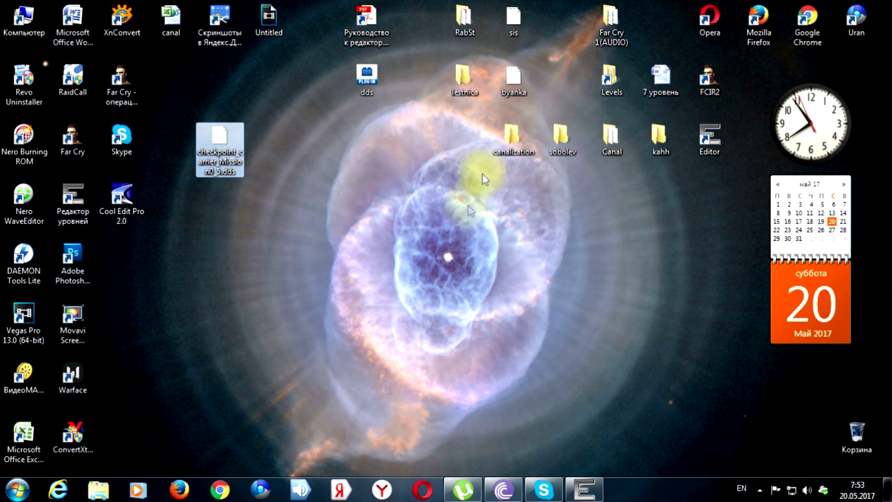
Step: Open a new Microsoft Word document and write checkpoint_assault_Mission0_1 in font size 20
click(65, 21)
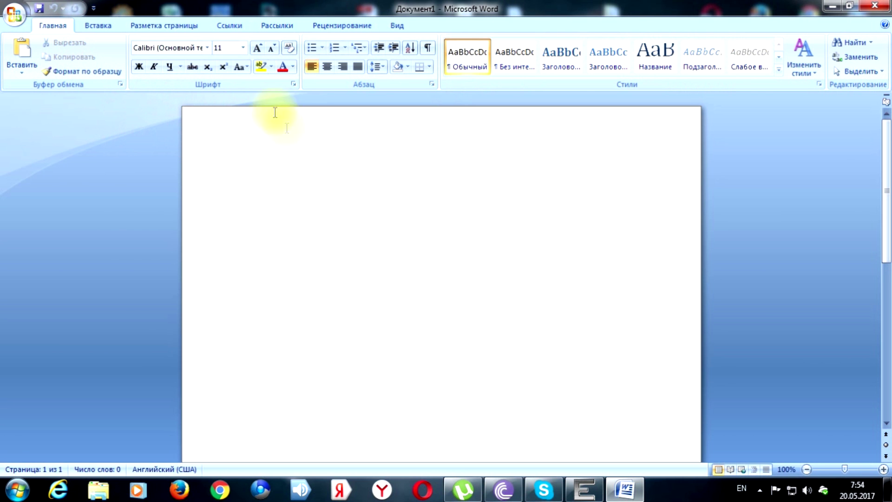
click(242, 48)
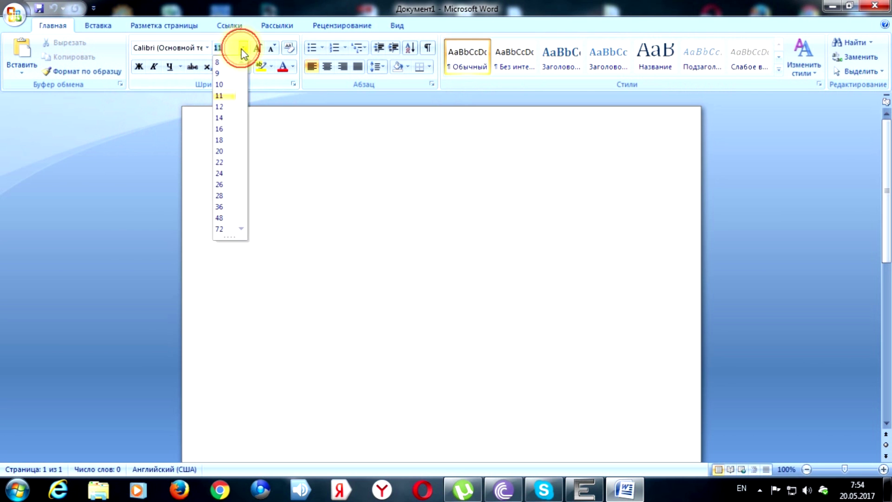
click(231, 151)
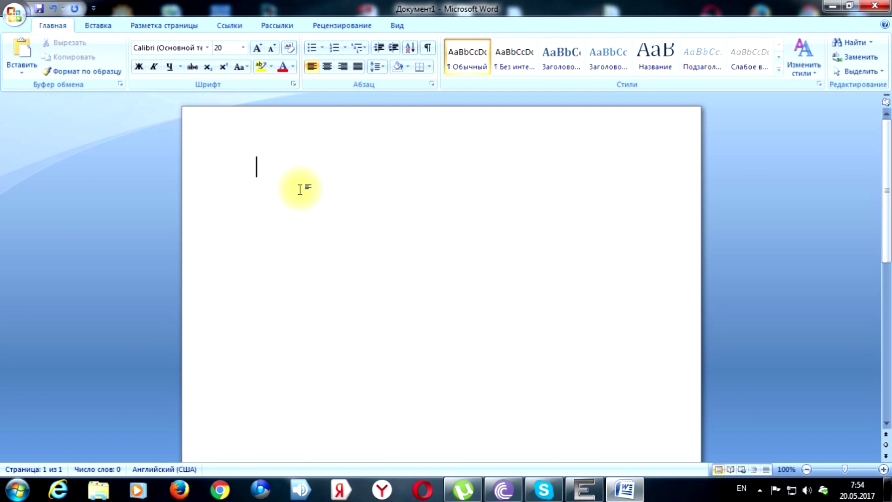
text(C)
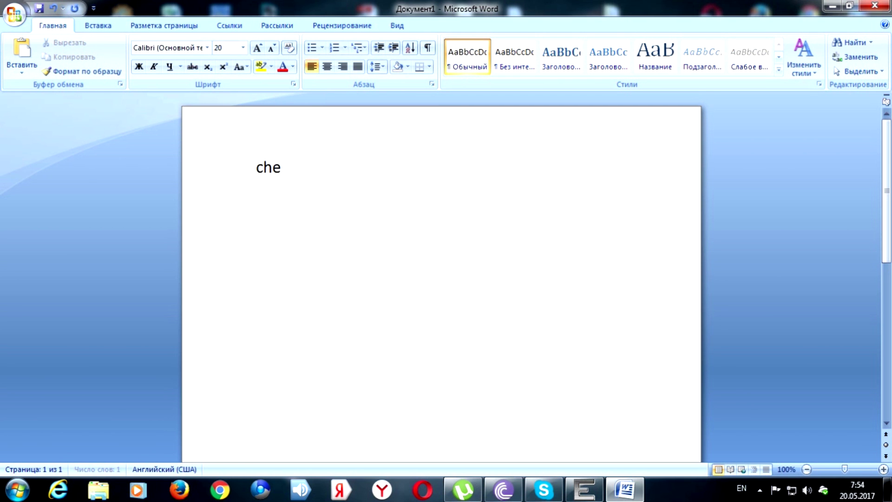
text(heckpoint)
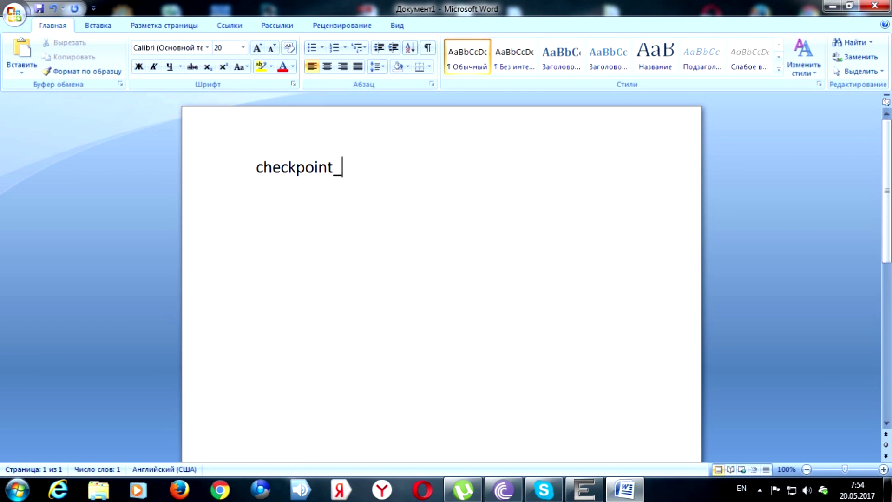
text(_assault_)
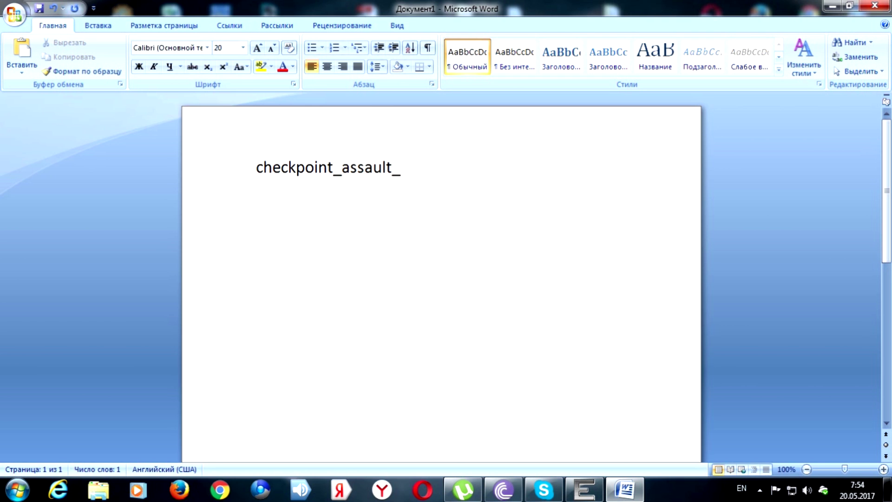
text(Mission0_)
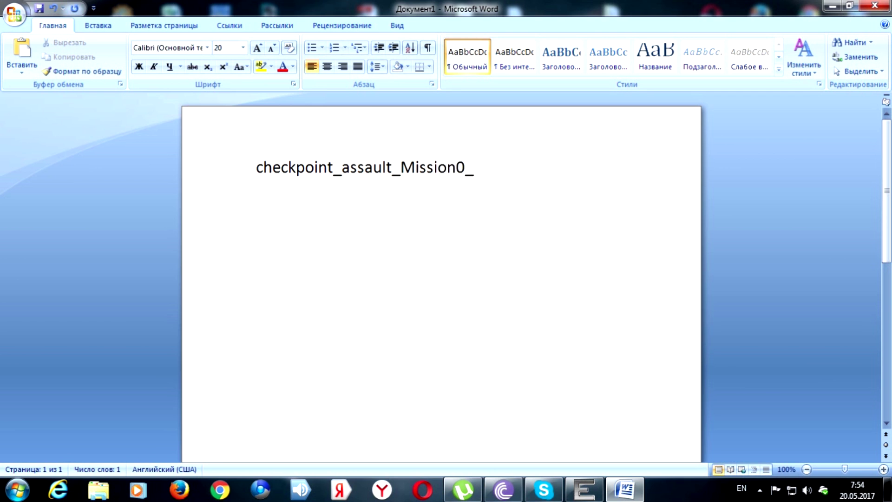
text(1)
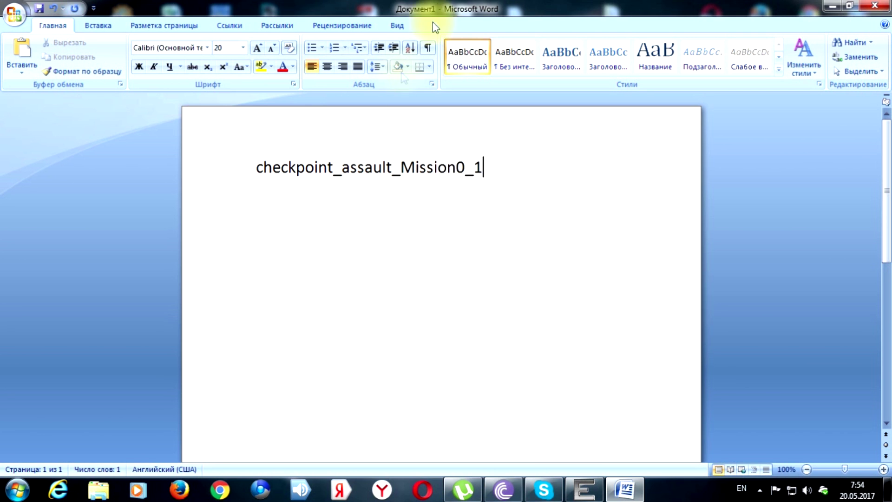
Step: Compare the full name of the checkpoint dds file on the desktop with the name written in the Word document
click(833, 5)
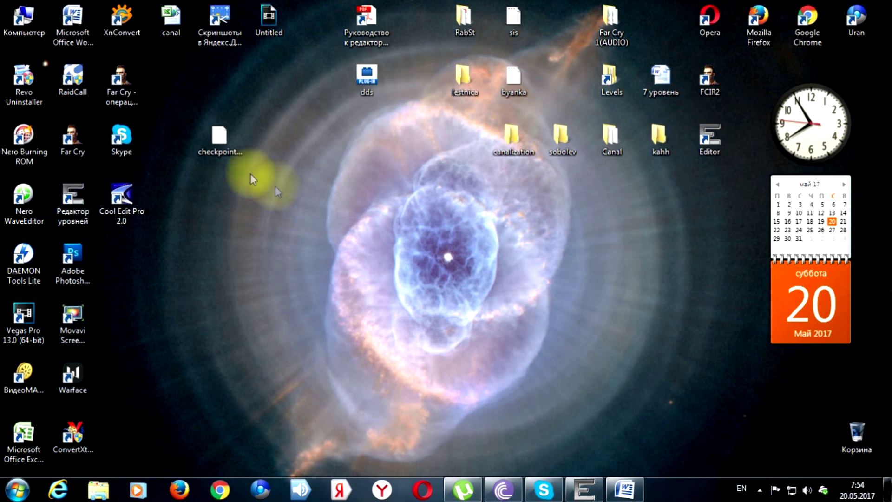
click(221, 136)
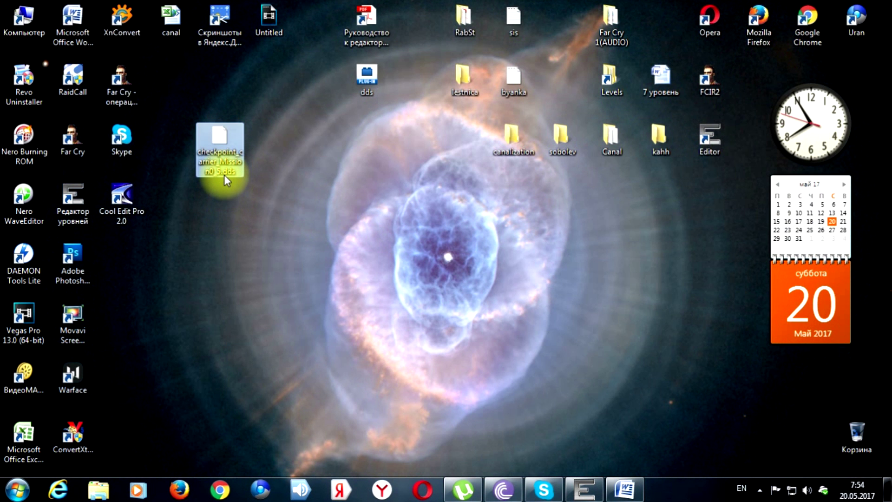
mouse_move(224, 175)
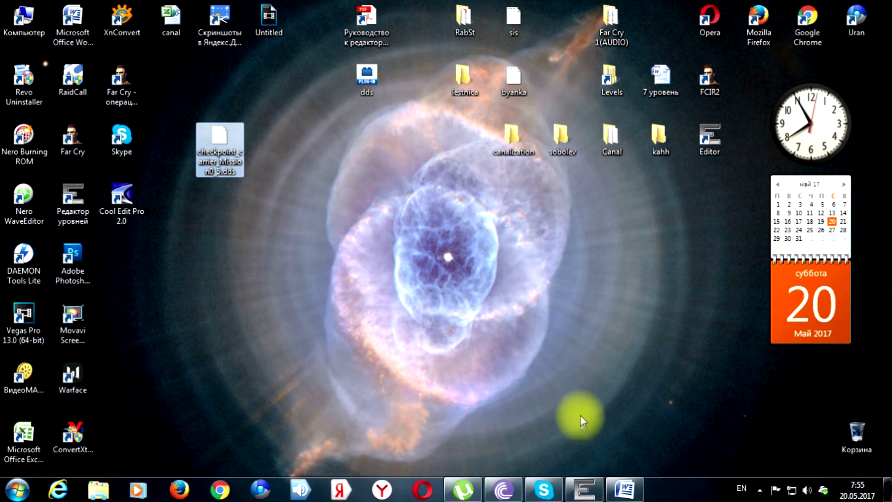
click(627, 485)
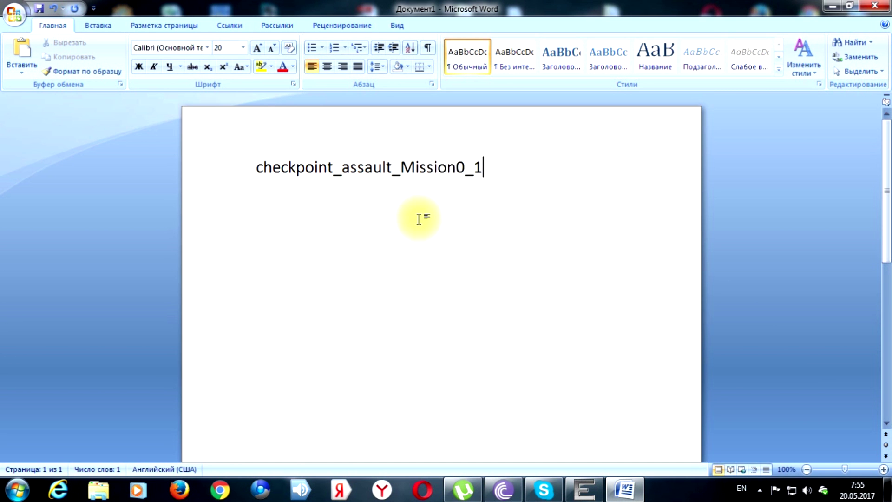
Step: Close the Word document, saving it to the desktop as checkpoint, and move its icon beside the Untitled file
click(870, 8)
click(389, 276)
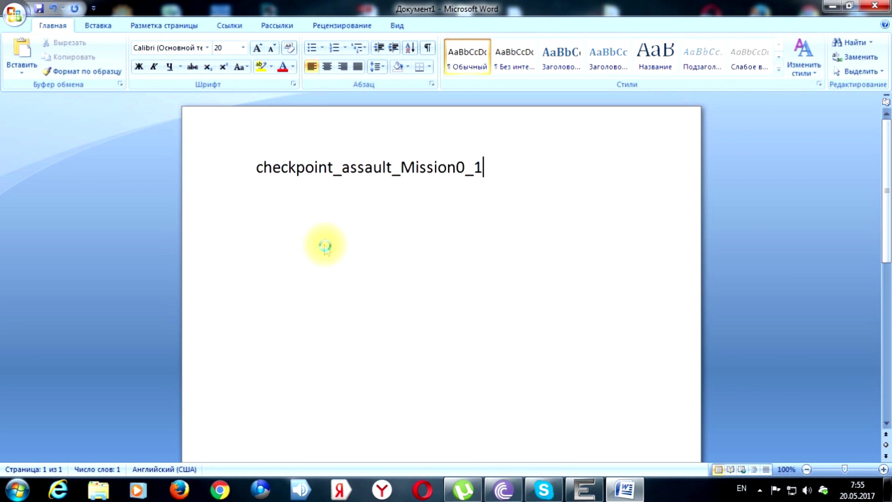
click(68, 100)
click(325, 312)
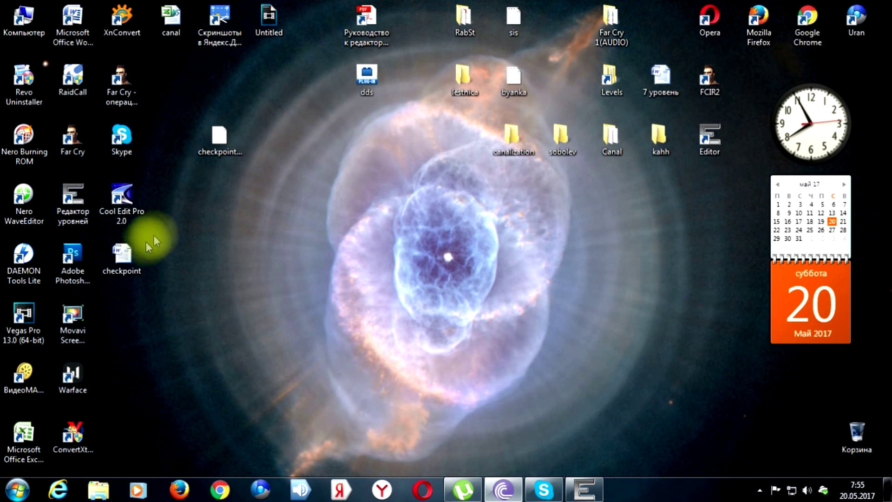
drag(127, 251, 322, 20)
Step: Replace the level name carrier with assault in the name of the checkpoint dds file on the desktop
click(232, 145)
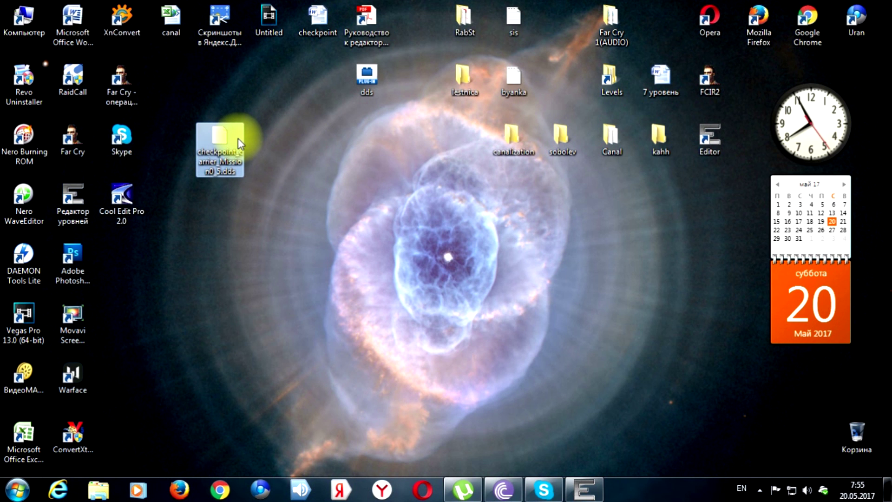
mouse_move(222, 136)
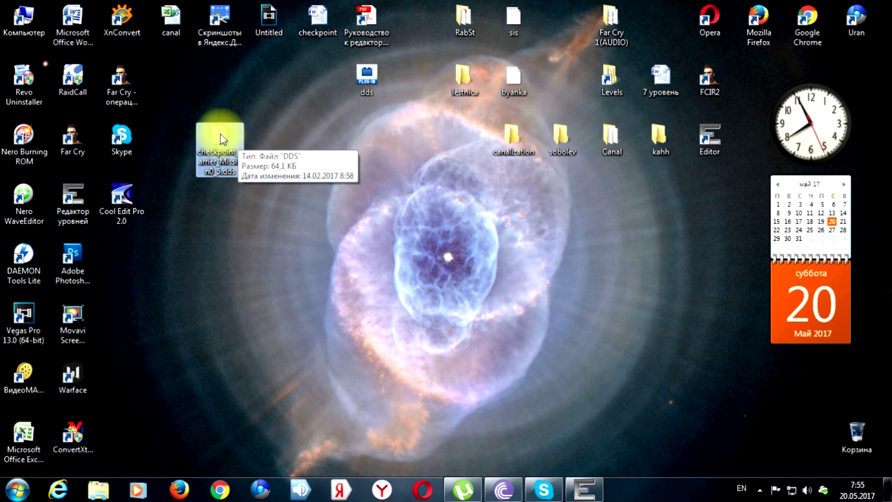
right_click(222, 136)
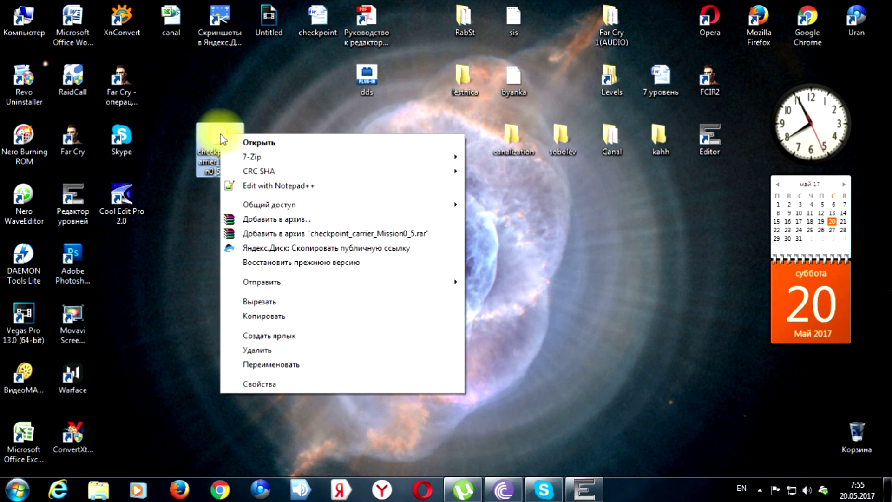
click(320, 365)
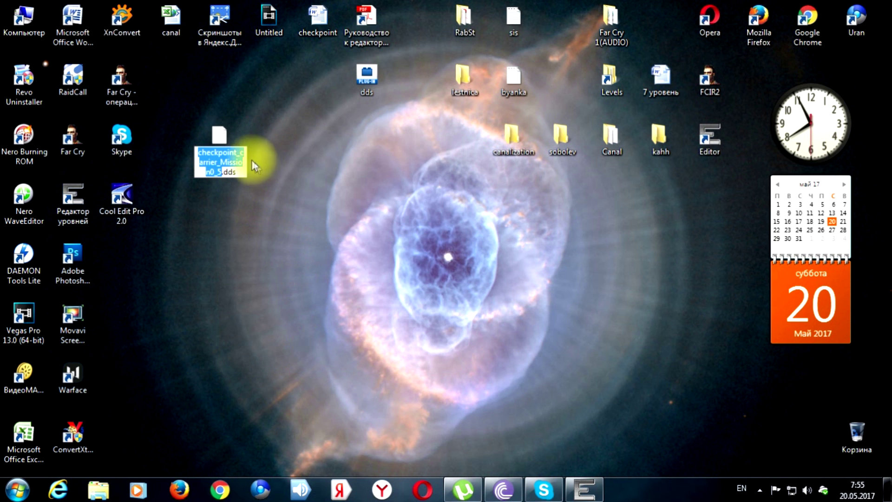
click(214, 161)
click(216, 163)
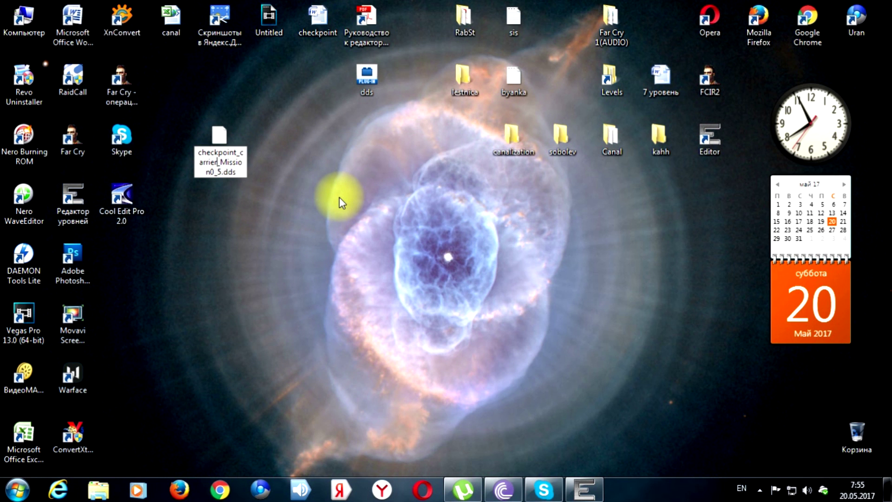
key(BackSpace)
key(BackSpace)
key(BackSpace)
key(BackSpace)
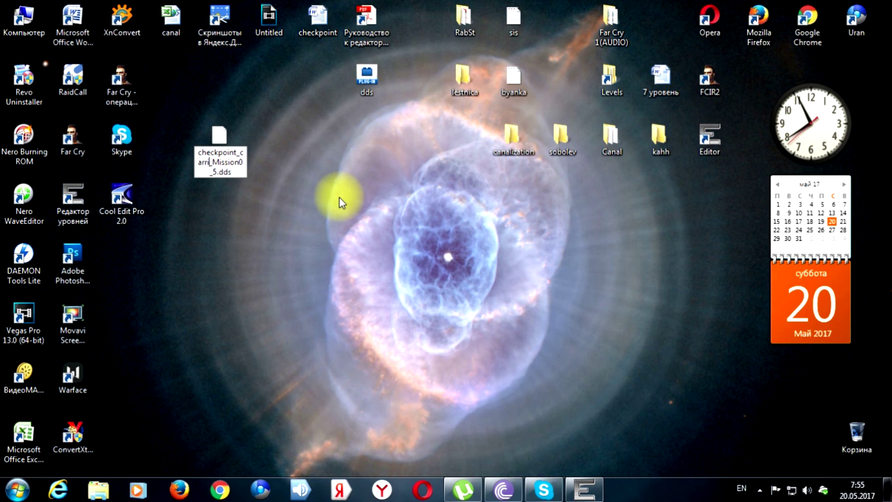
key(BackSpace)
key(BackSpace)
key(BackSpace)
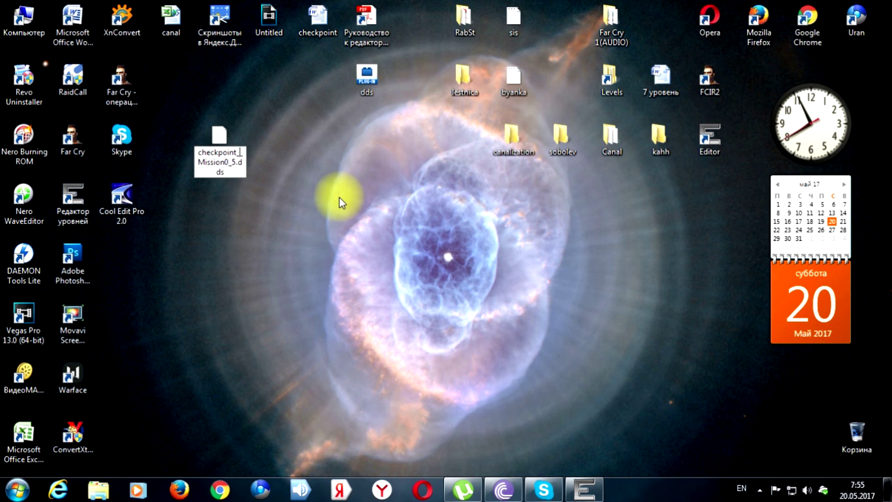
text(assa)
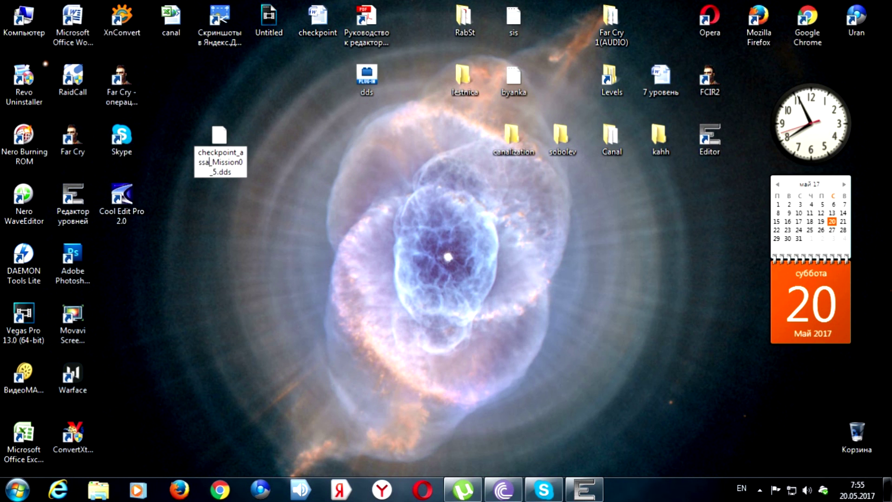
text(ult)
Step: Set the number at the end of the dds file's name to 1, completing checkpoint_assault_Mission0_1.dds
click(222, 173)
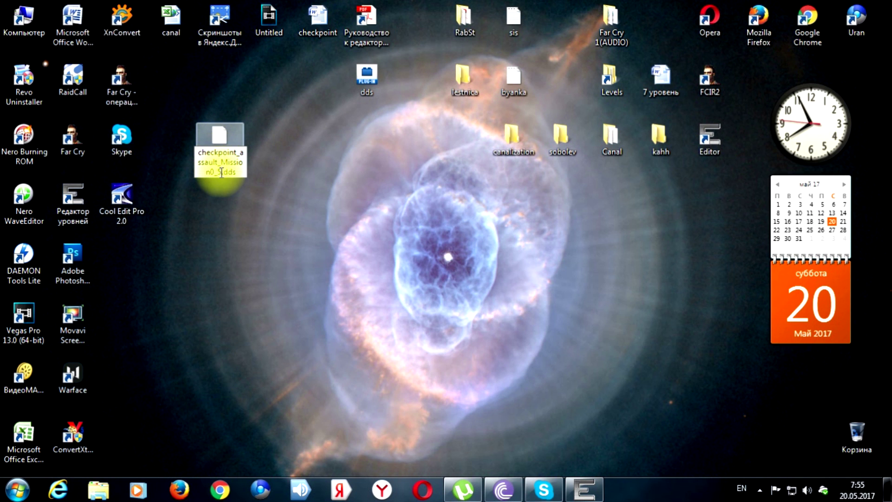
click(235, 190)
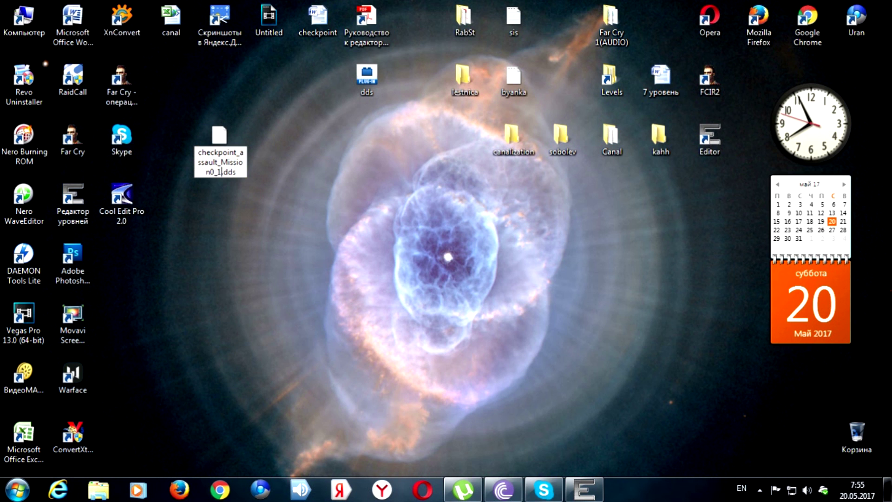
text(1)
key(Return)
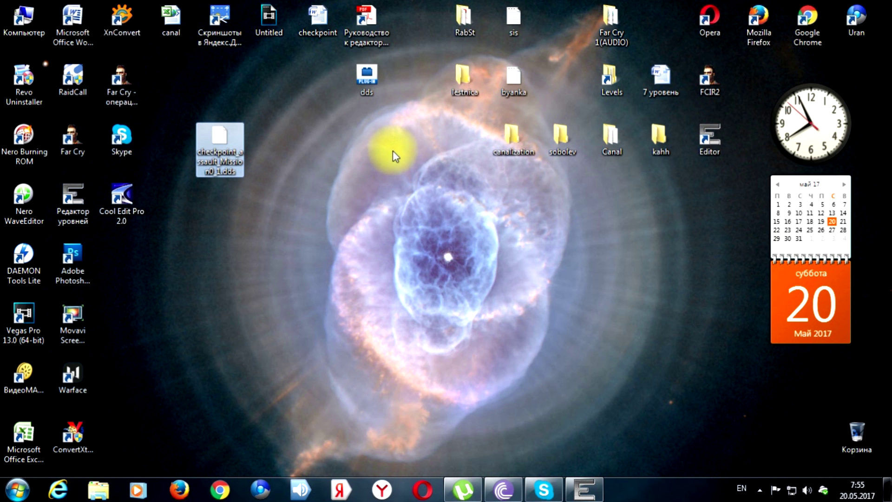
Step: Go to the file location of the level editor shortcut and open the FCData folder inside Far Cry
right_click(75, 203)
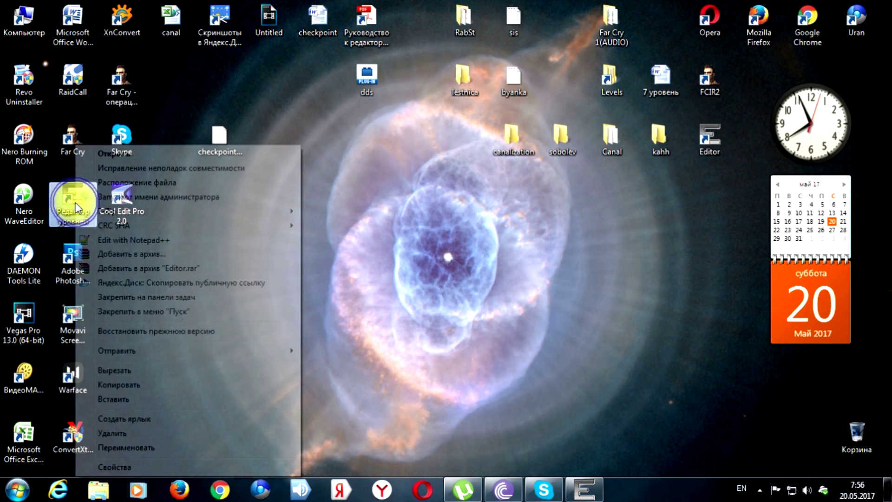
click(156, 183)
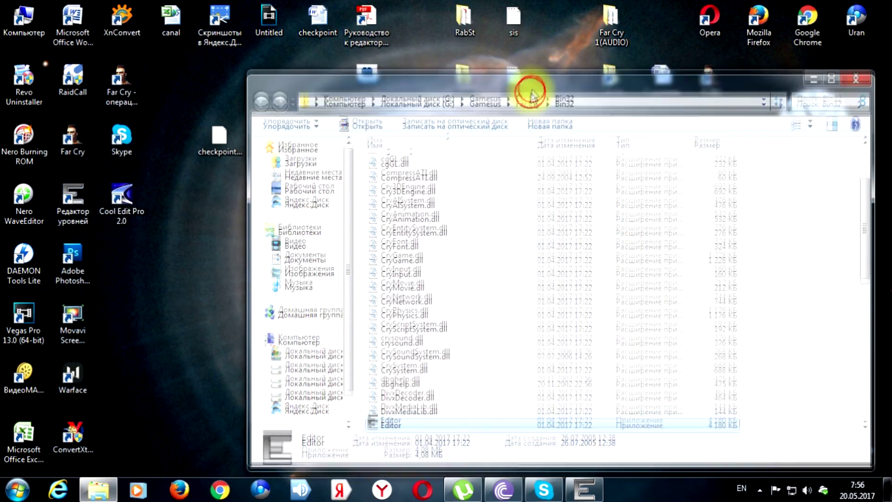
drag(530, 80, 511, 72)
scroll(635, 161, up, 2)
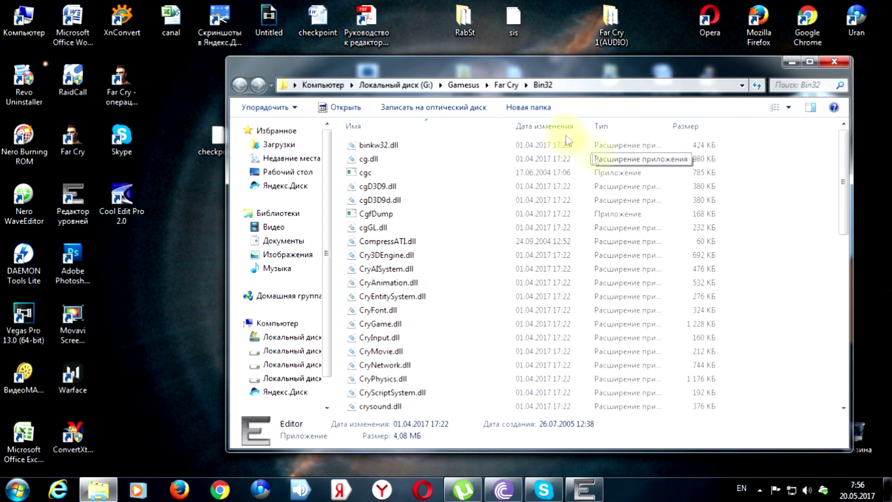
click(506, 84)
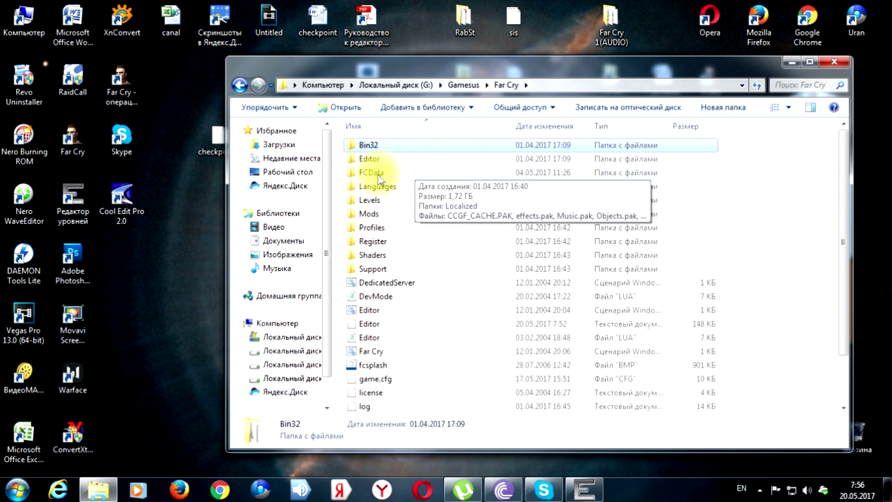
drag(372, 65, 452, 54)
double_click(456, 164)
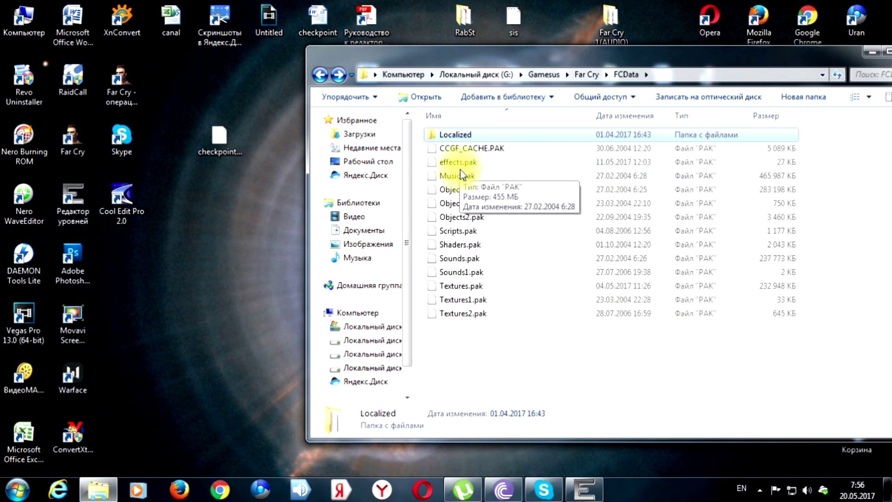
Step: Open Textures.pak as an archive in 7-Zip and go to its Textures\CheckPoints folder
click(480, 287)
right_click(478, 284)
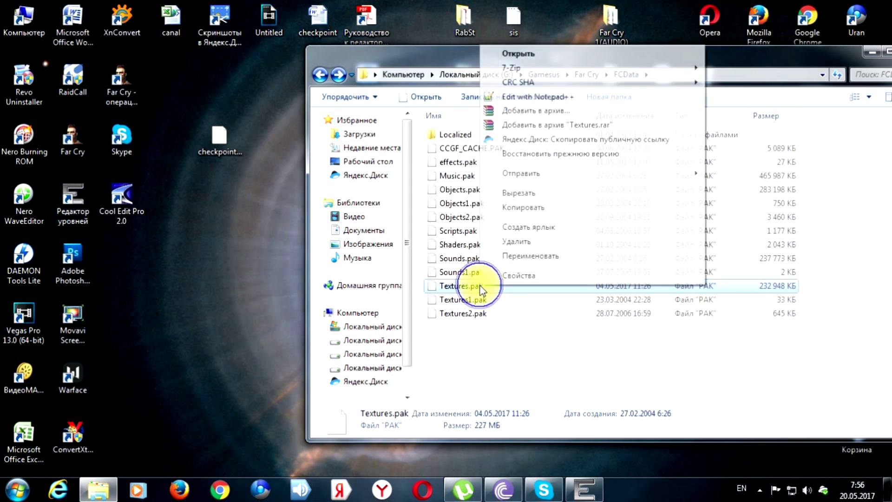
mouse_move(524, 69)
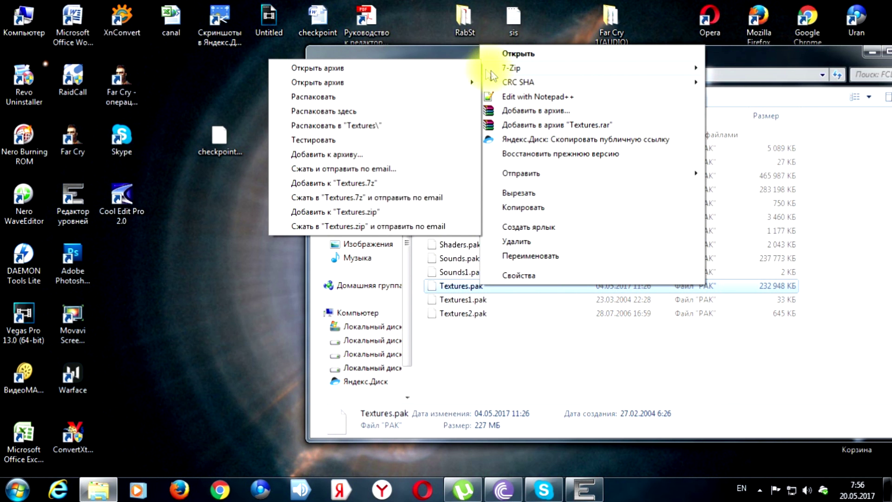
click(434, 66)
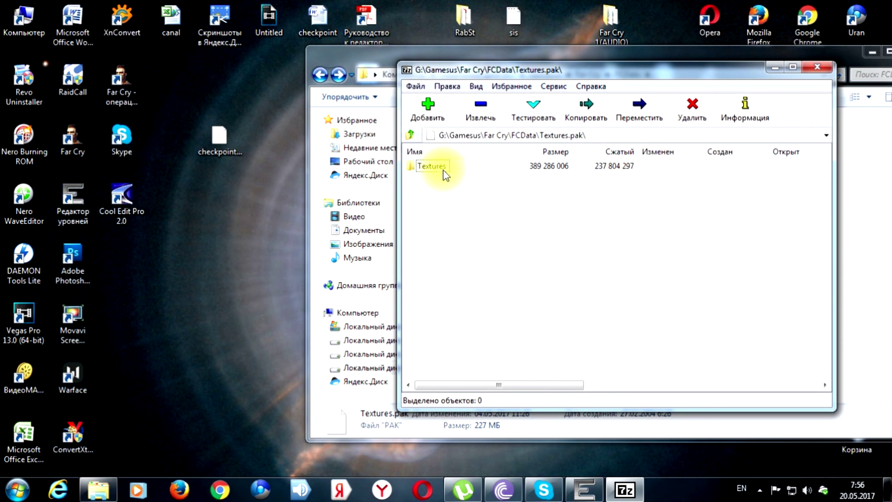
double_click(420, 167)
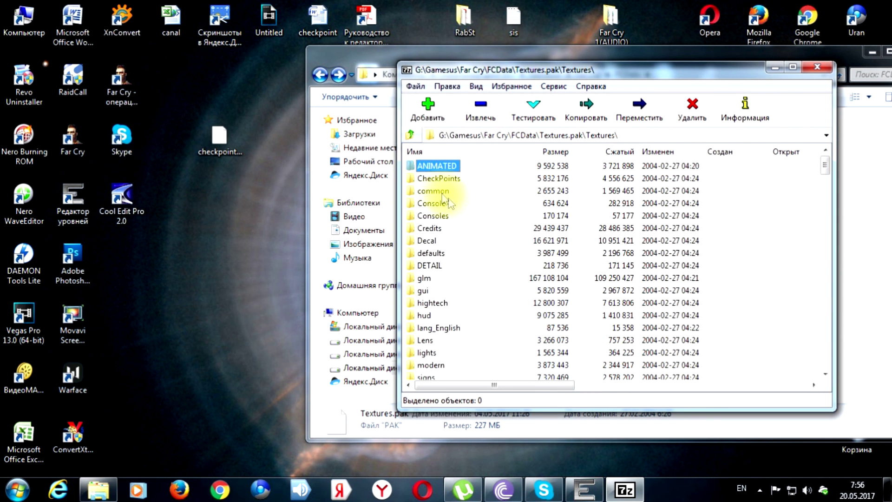
double_click(425, 180)
Step: Try to add the renamed checkpoint dds file to the CheckPoints folder of the Textures.pak archive
click(219, 138)
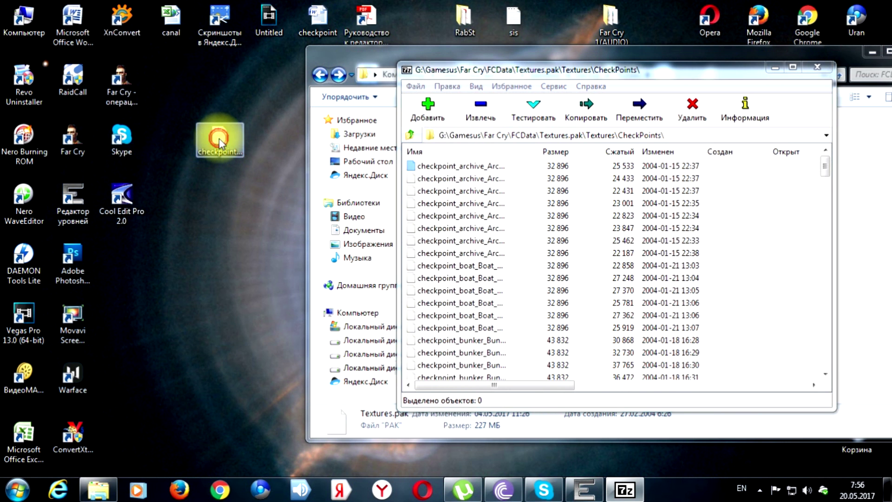
click(212, 197)
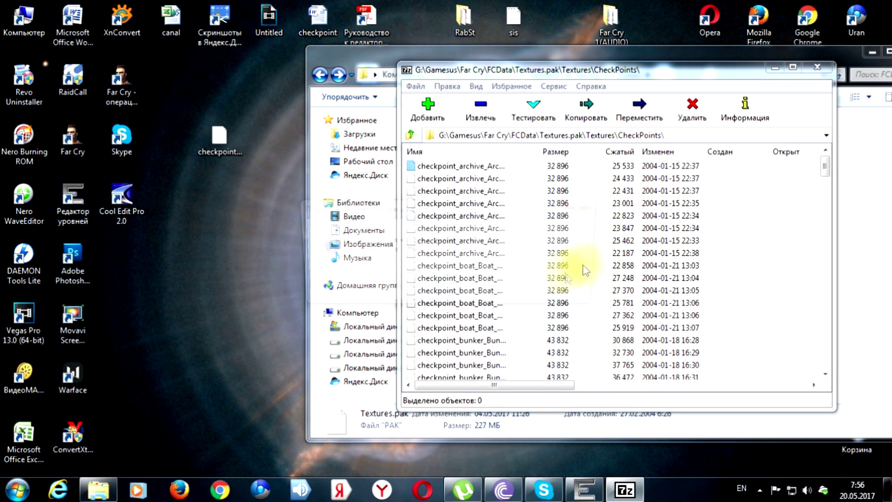
drag(566, 278, 566, 279)
click(424, 289)
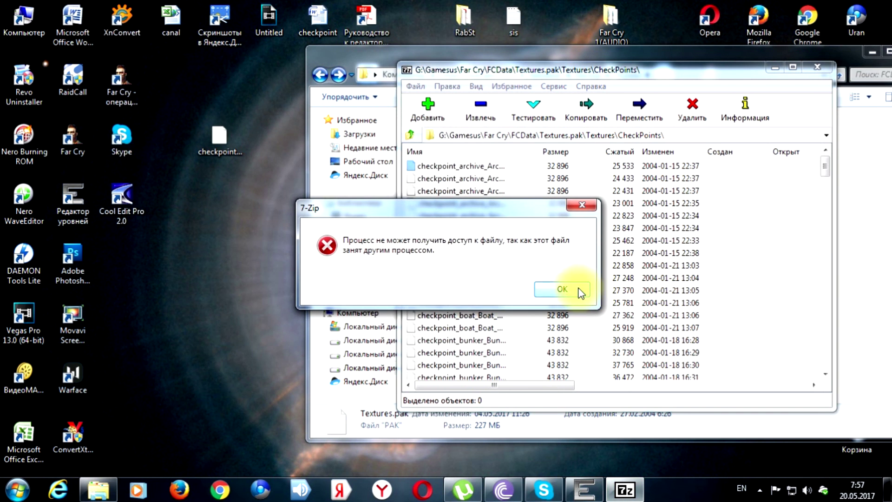
click(561, 290)
Step: Switch to Sandbox and close it without saving the changes to assault.cry
click(584, 490)
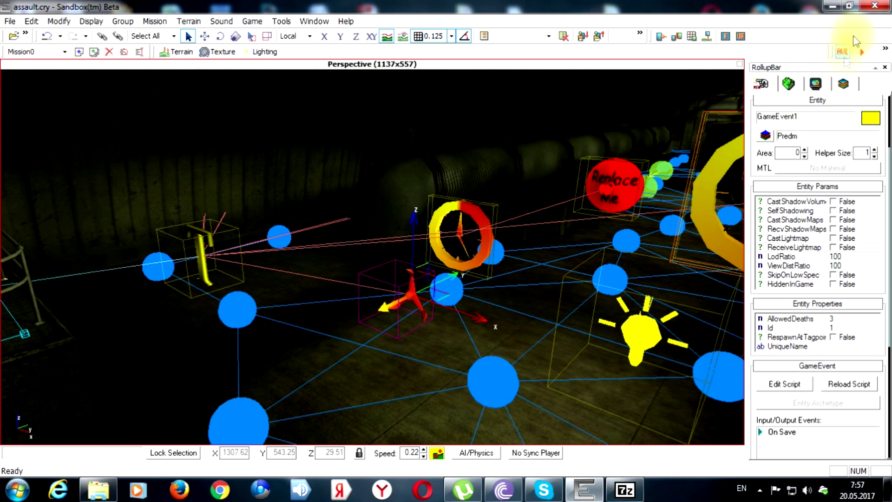
click(875, 5)
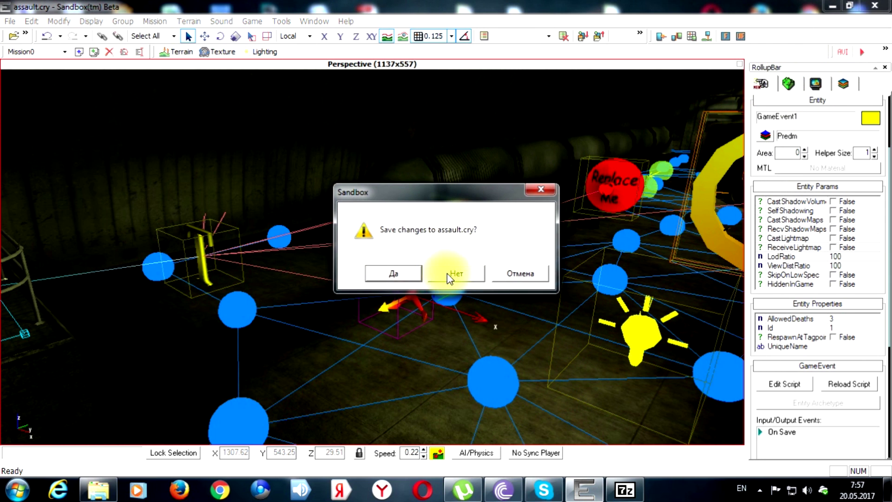
click(447, 273)
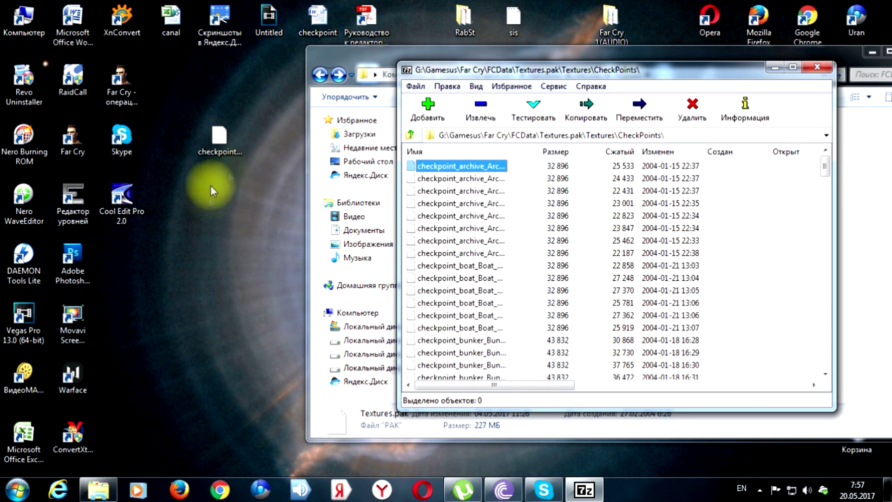
Step: Add the checkpoint dds file from the desktop to the archive's CheckPoints folder, then close the archive and folder windows
drag(225, 135, 456, 271)
click(430, 289)
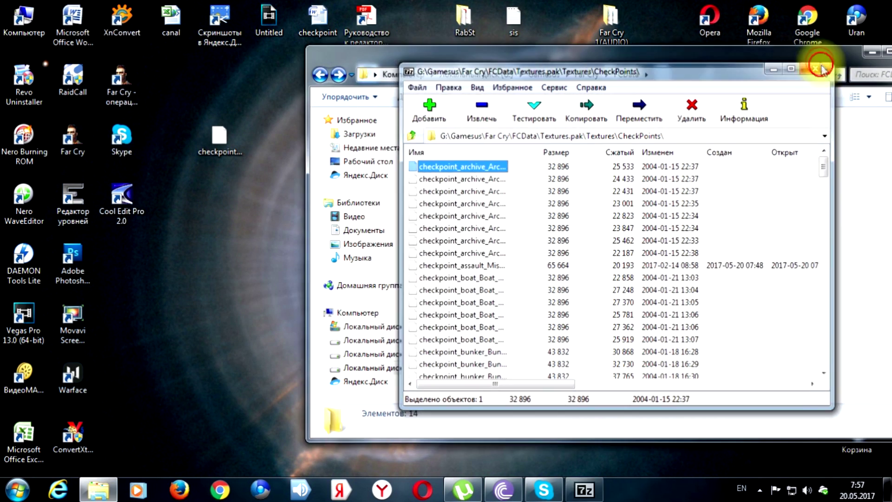
click(819, 47)
click(799, 80)
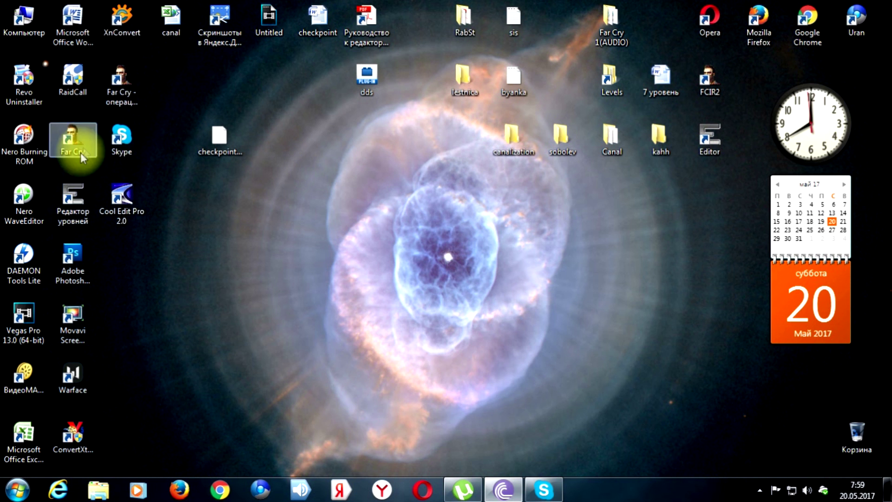
Step: Go to the file location of the level editor shortcut and open the Levels folder inside Far Cry
right_click(73, 200)
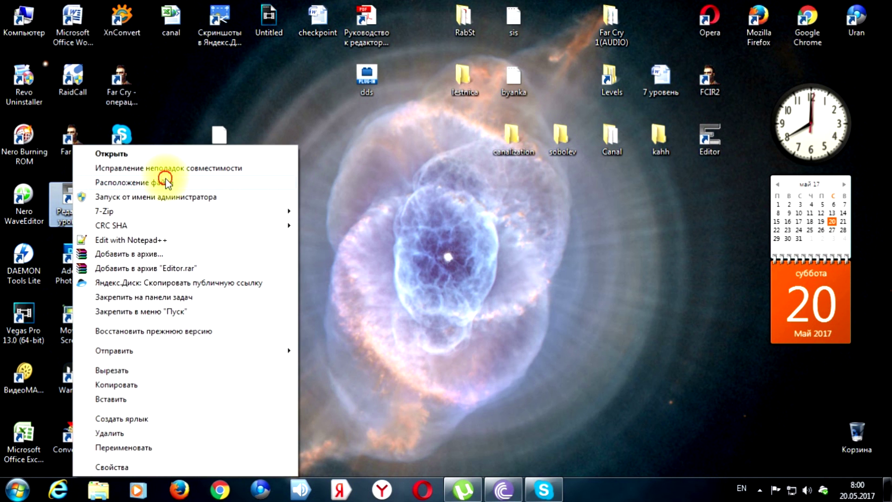
click(166, 182)
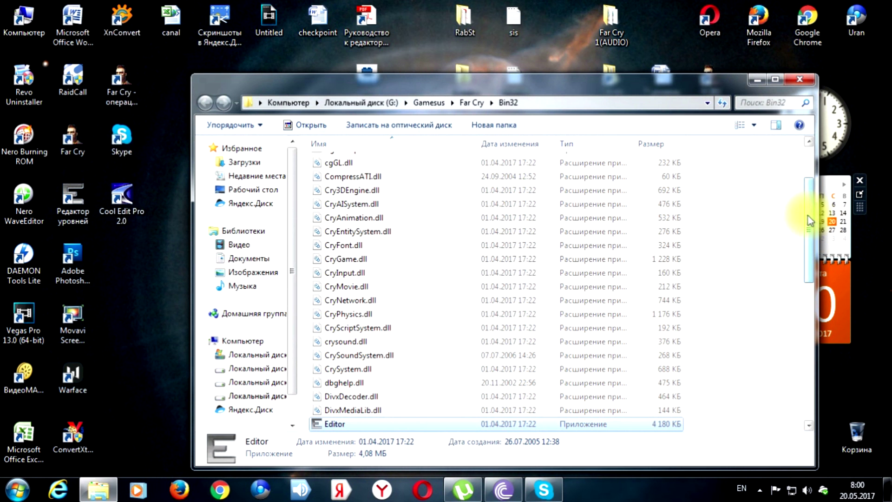
drag(807, 195, 809, 165)
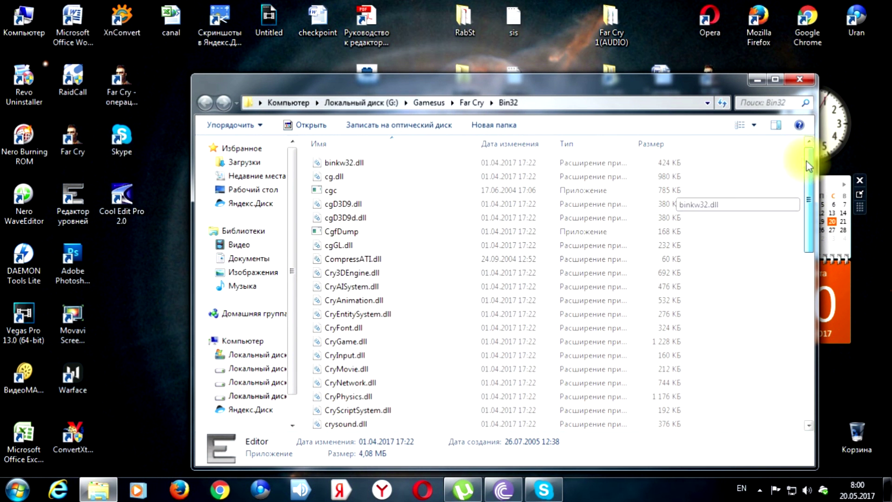
click(460, 103)
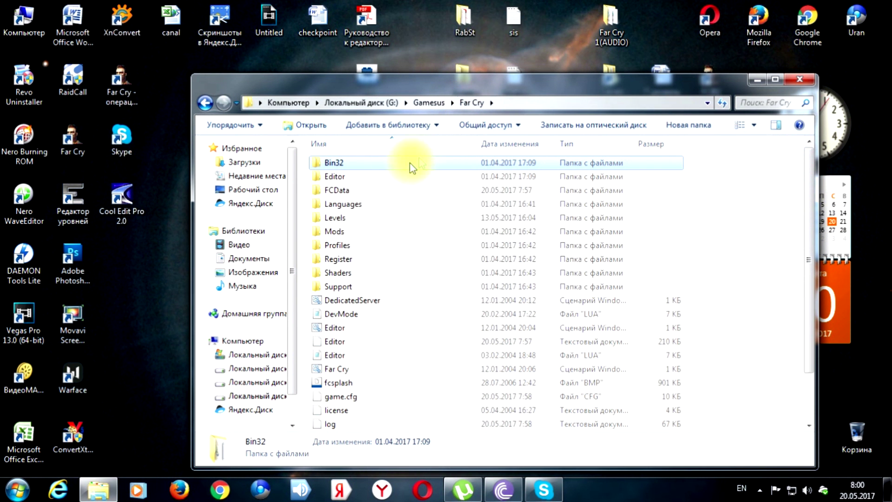
double_click(350, 218)
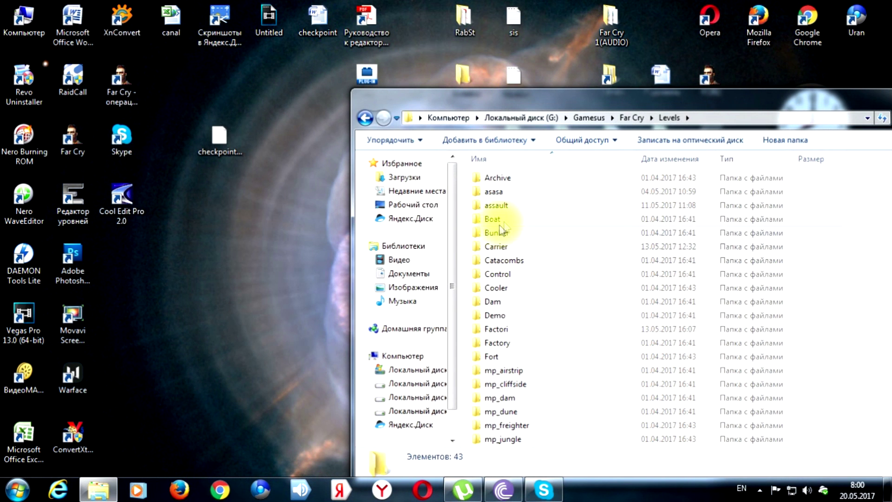
Step: Copy the assault level folder from Levels to the desktop and close the folder window
drag(478, 207, 277, 125)
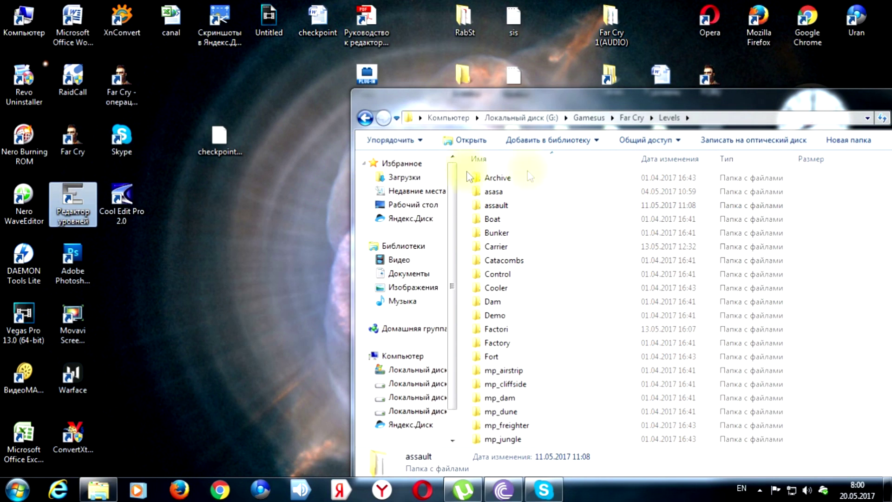
drag(699, 100, 514, 124)
click(775, 119)
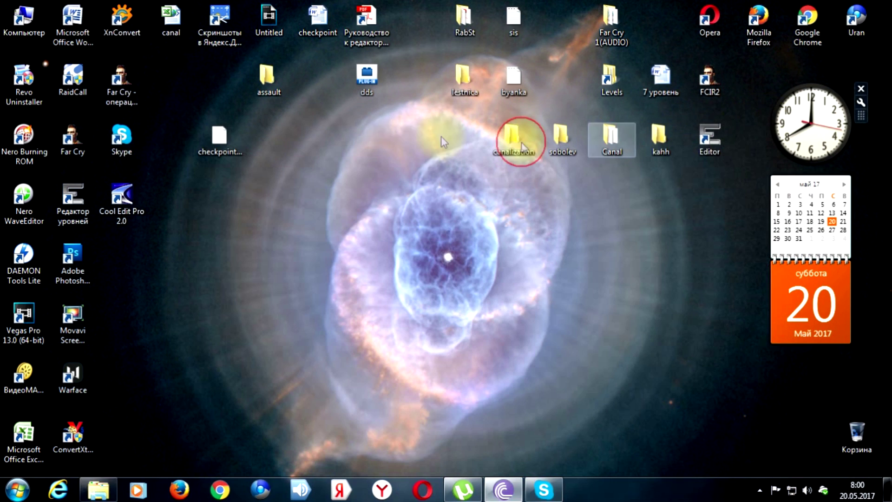
Step: Copy loadscreen_assault.dds from the assault folder on the desktop to the desktop and close the folder window
double_click(271, 69)
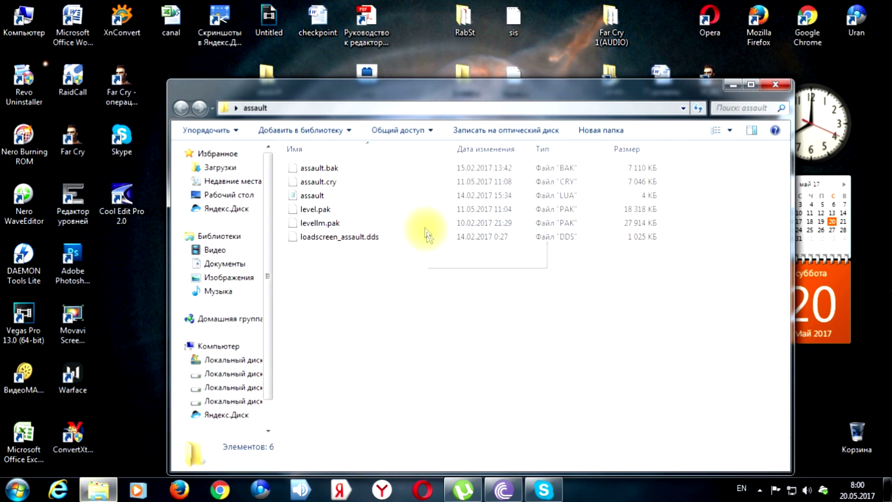
drag(353, 90, 498, 52)
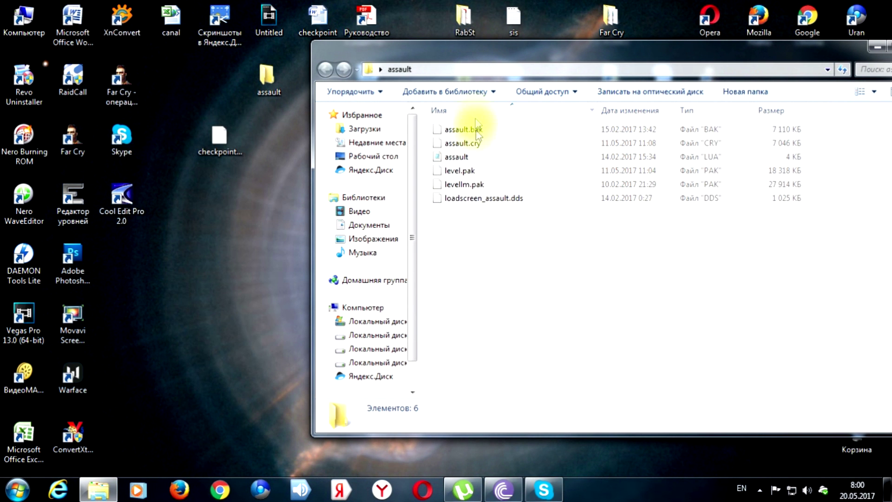
click(440, 200)
right_click(439, 199)
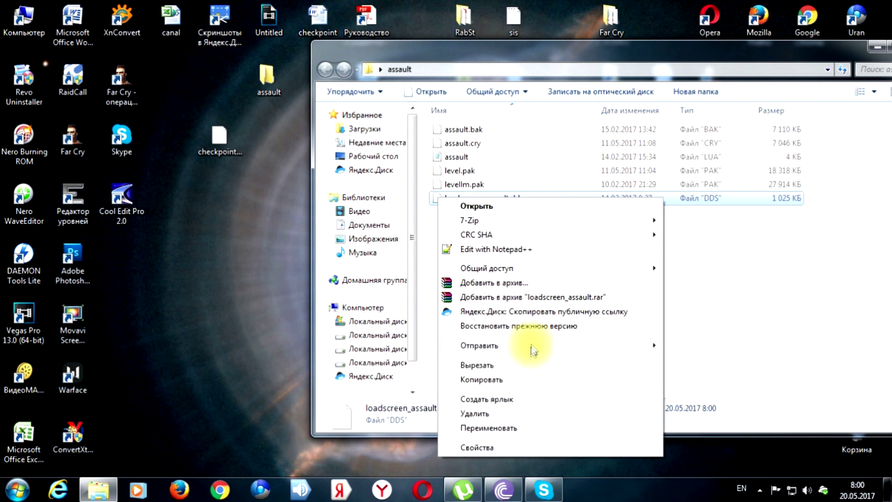
click(481, 379)
right_click(221, 261)
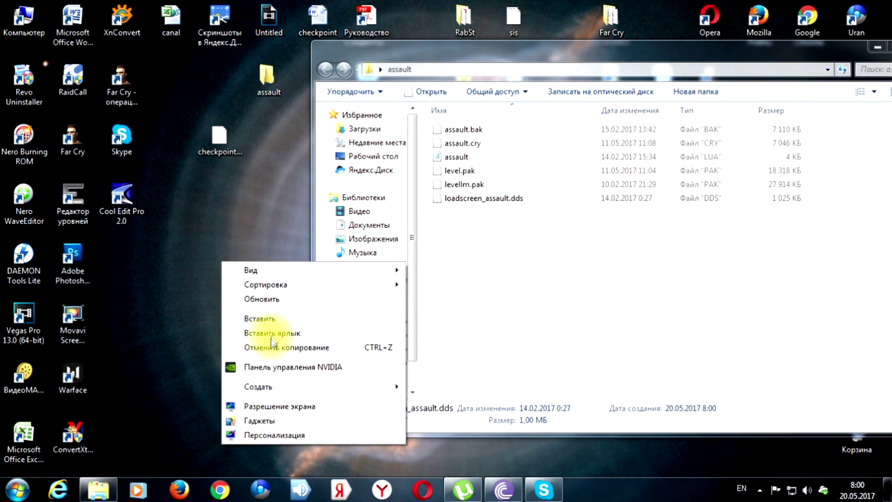
click(275, 320)
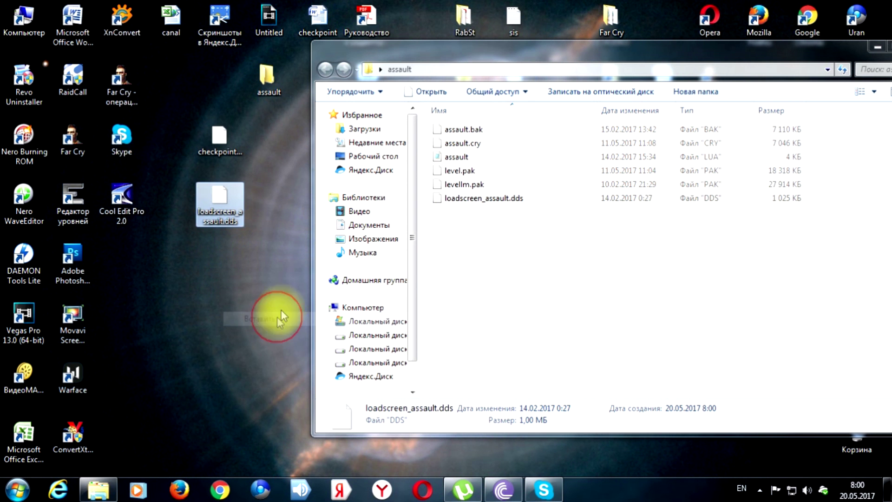
drag(792, 66, 792, 70)
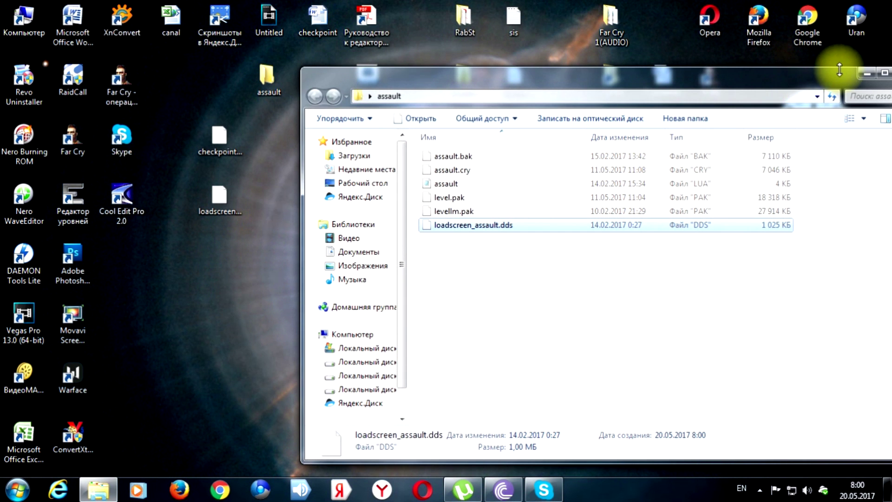
double_click(823, 77)
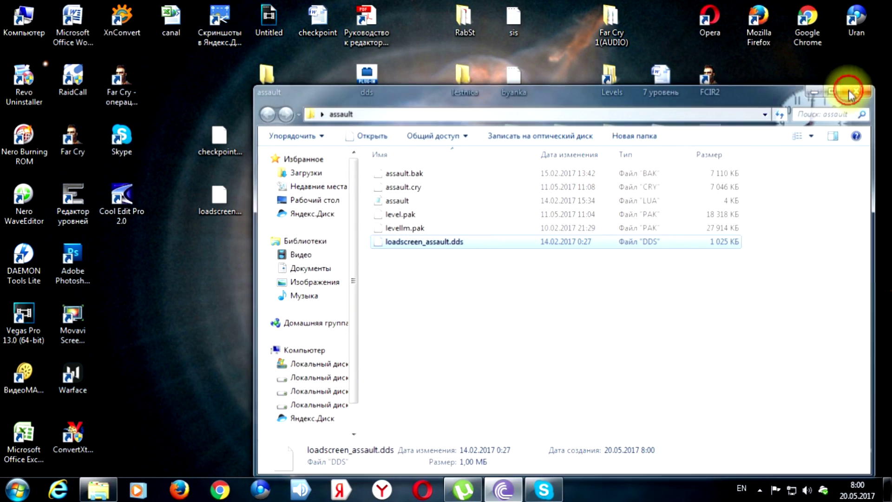
click(860, 89)
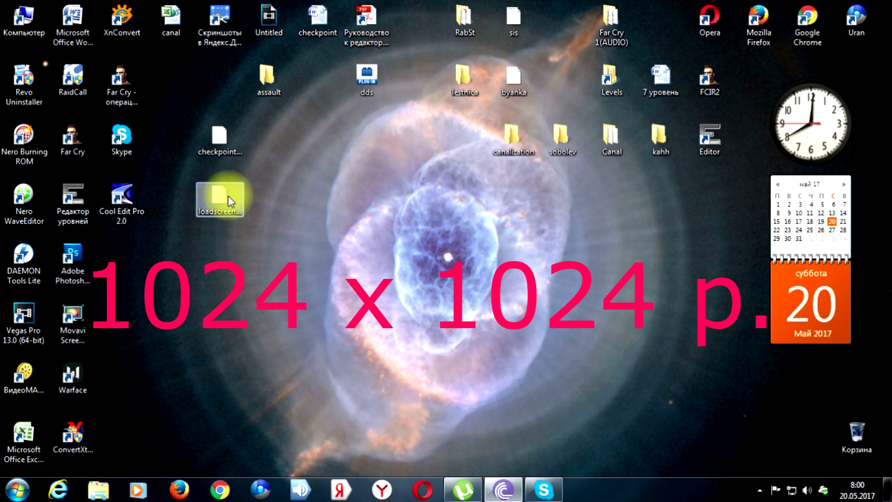
Step: Load the desktop copy of loadscreen_assault.dds into XnConvert to preview it, and close the converter
drag(228, 196, 128, 23)
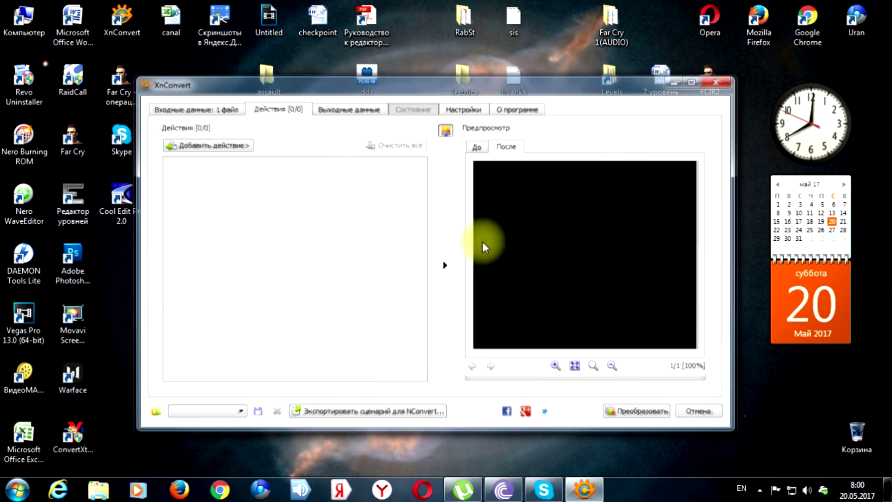
click(446, 269)
click(719, 80)
Step: View loadscreen_assault.dds in Photoshop, close the program and check the file's details on the desktop
drag(215, 191, 78, 254)
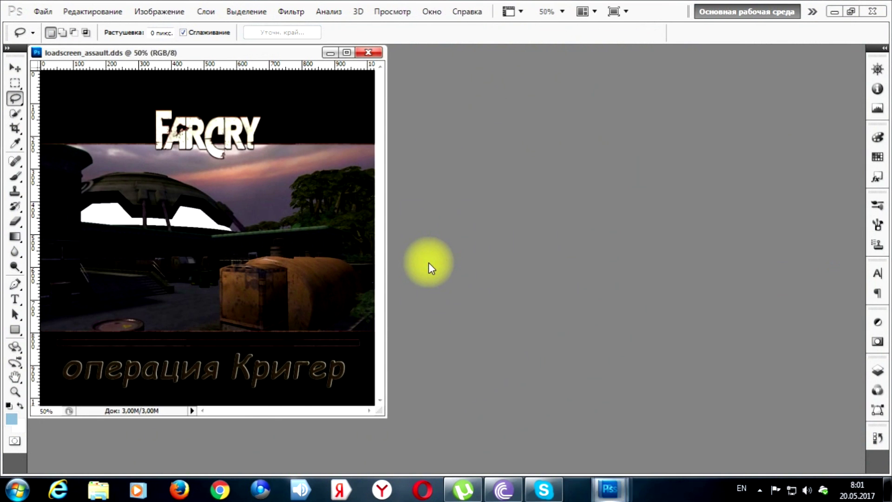
drag(230, 53, 458, 71)
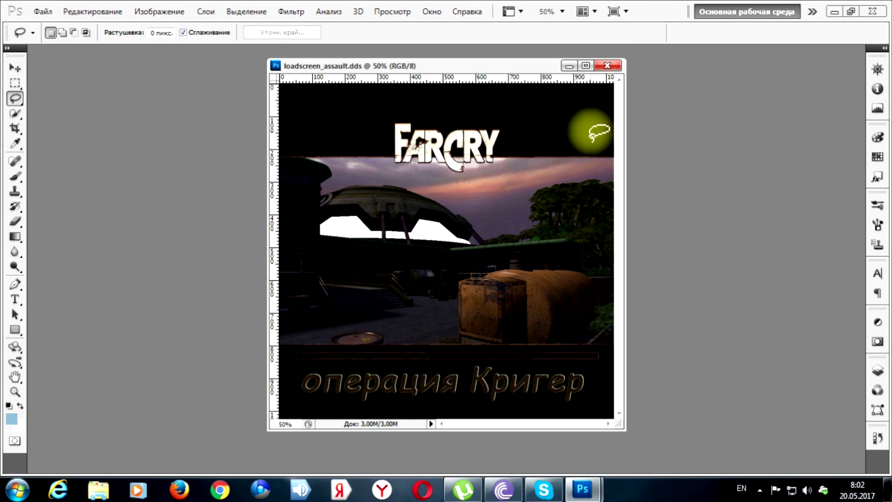
click(873, 12)
click(218, 205)
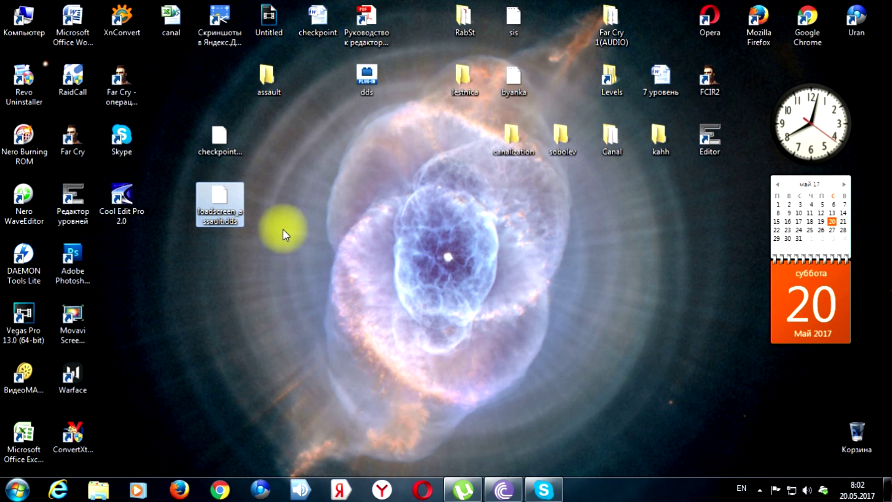
mouse_move(216, 207)
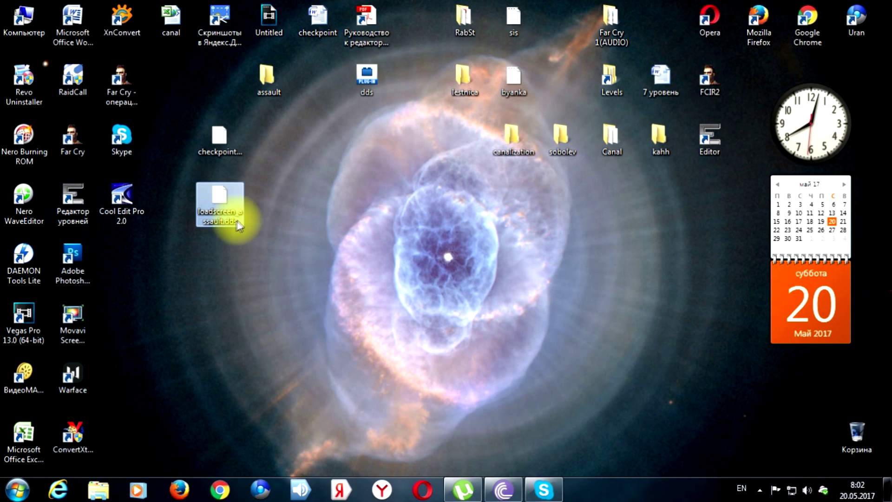
mouse_move(230, 225)
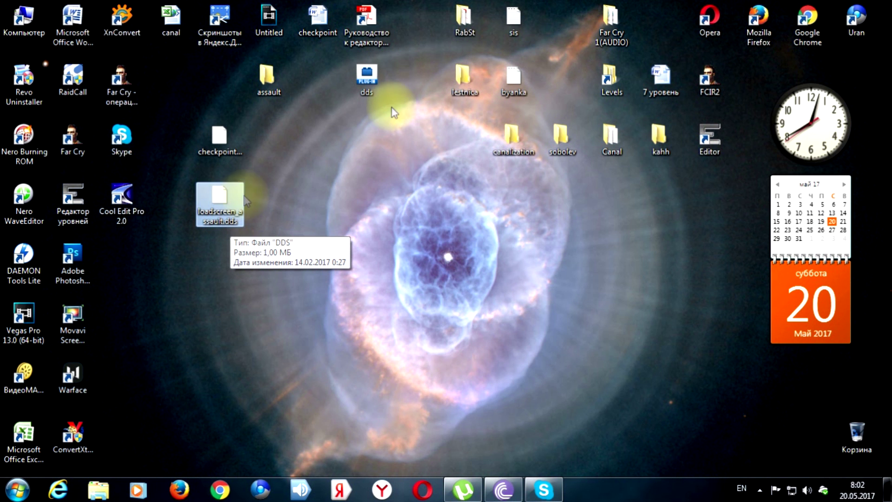
Step: Open the checkpoint Word document from the desktop and complete its file name as checkpoint_assault_Mission0_1.dds
double_click(315, 16)
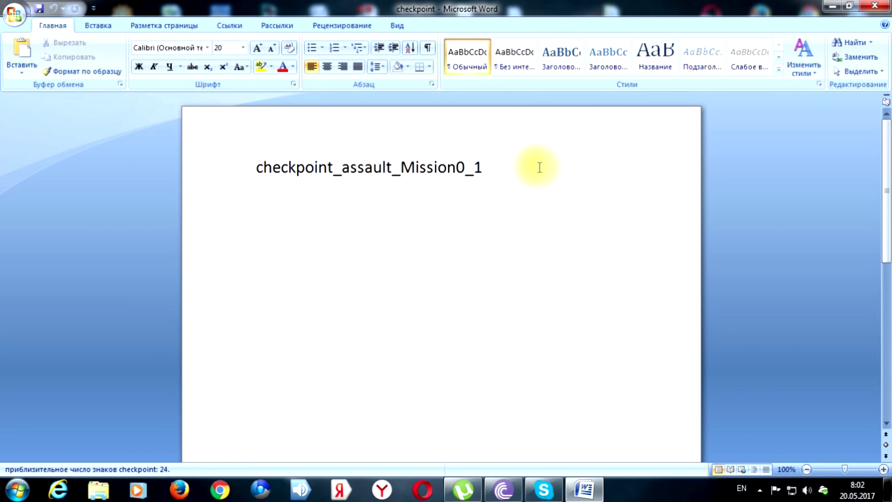
click(621, 184)
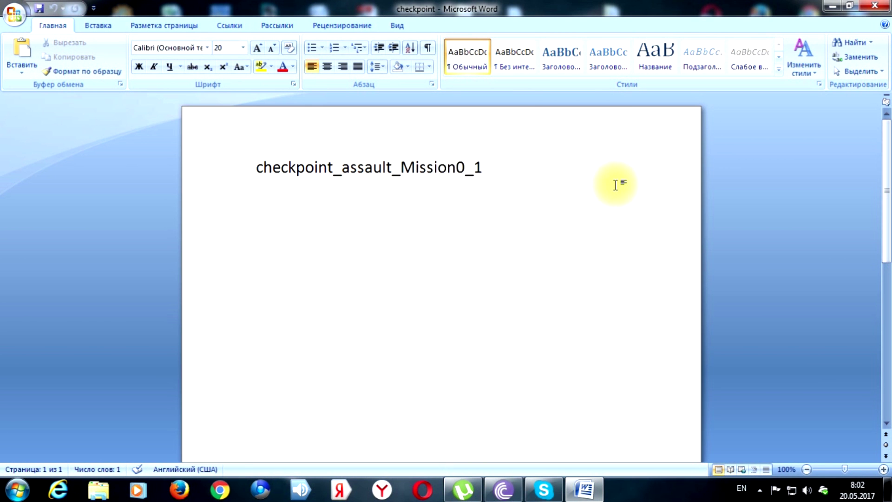
text(.)
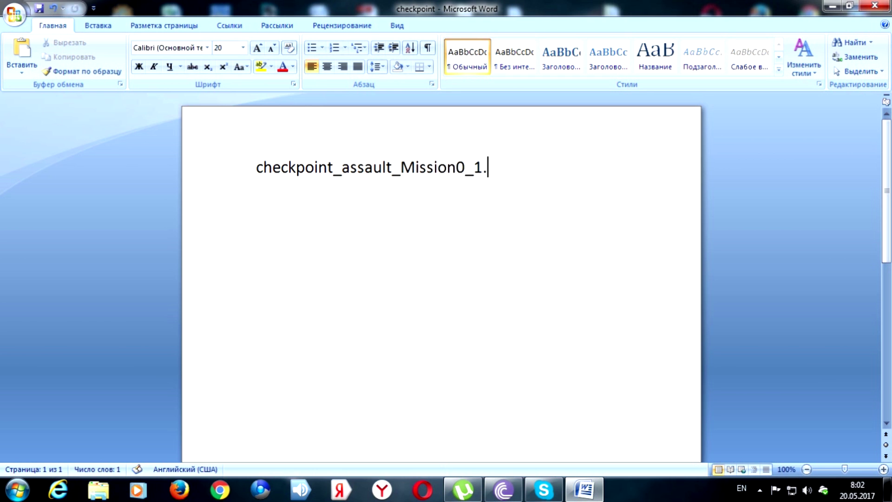
text(dds)
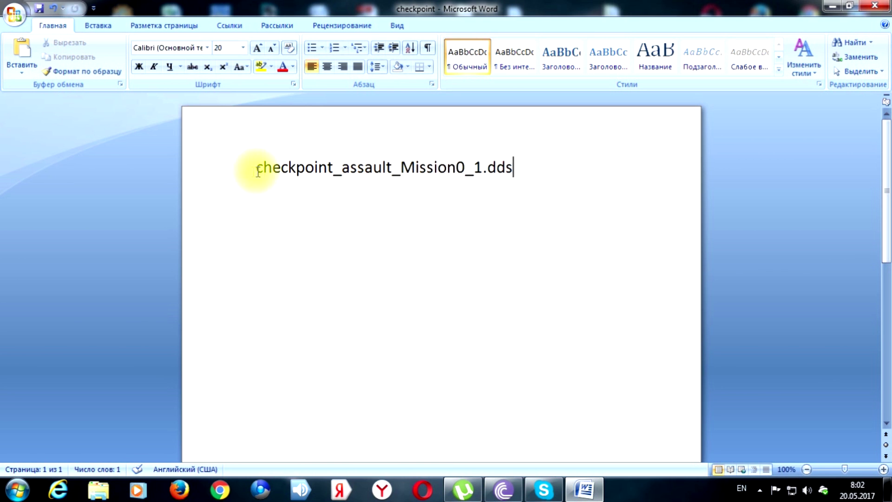
drag(254, 167, 556, 180)
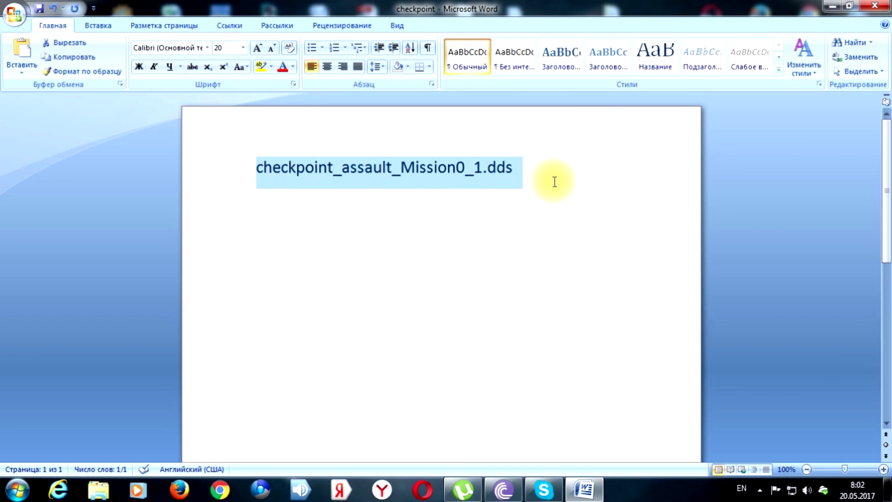
click(540, 174)
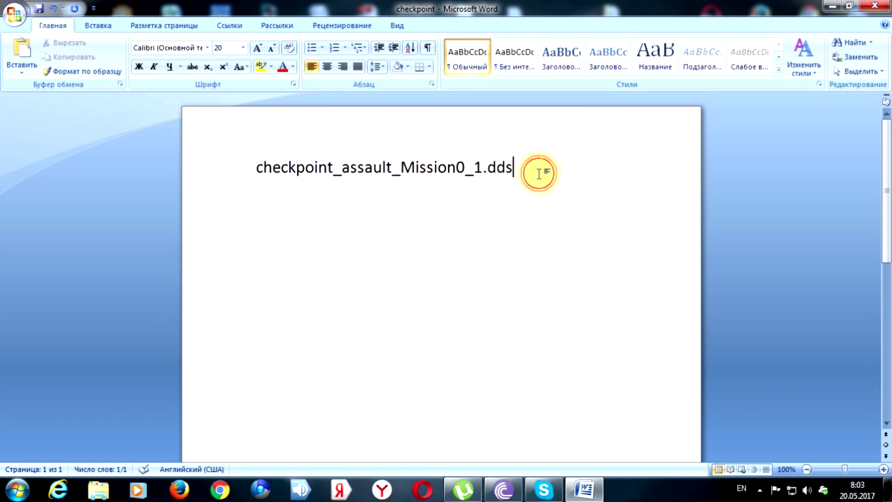
Step: Add the file name loadscreen_assault.dds on a new line four paragraphs below the checkpoint name
key(Return)
key(Return)
key(Return)
key(Return)
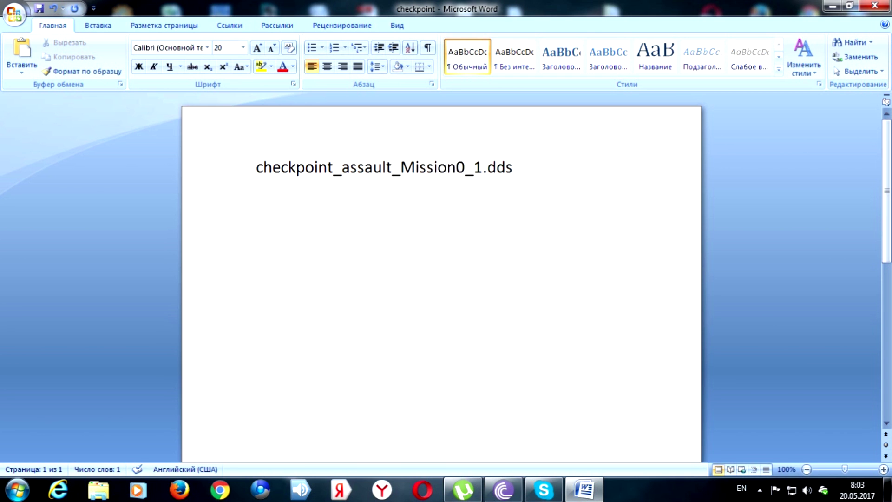
text(load)
click(832, 7)
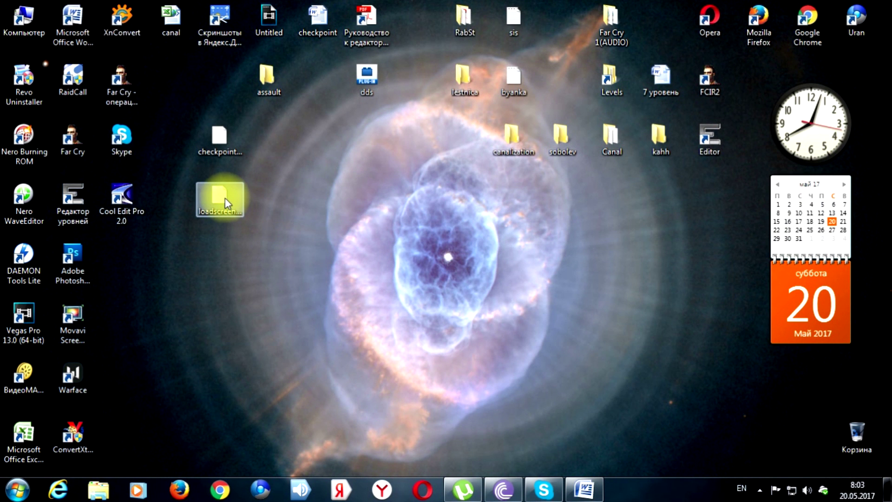
click(585, 489)
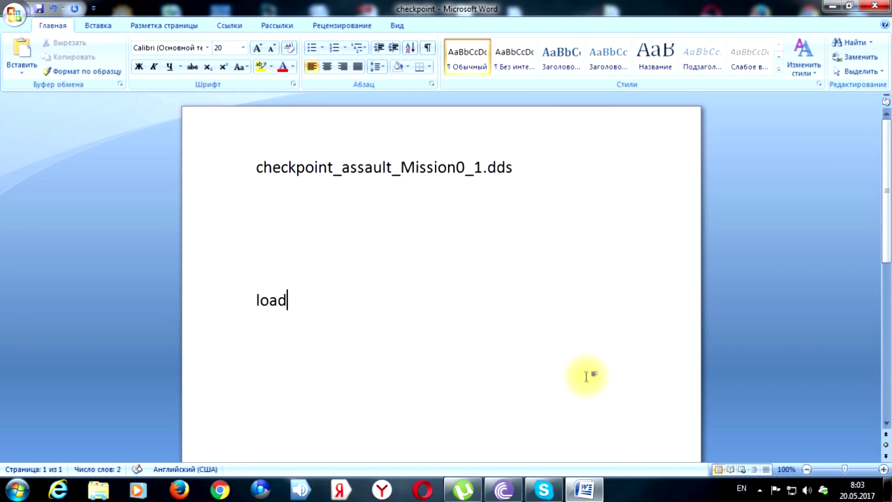
text(sc)
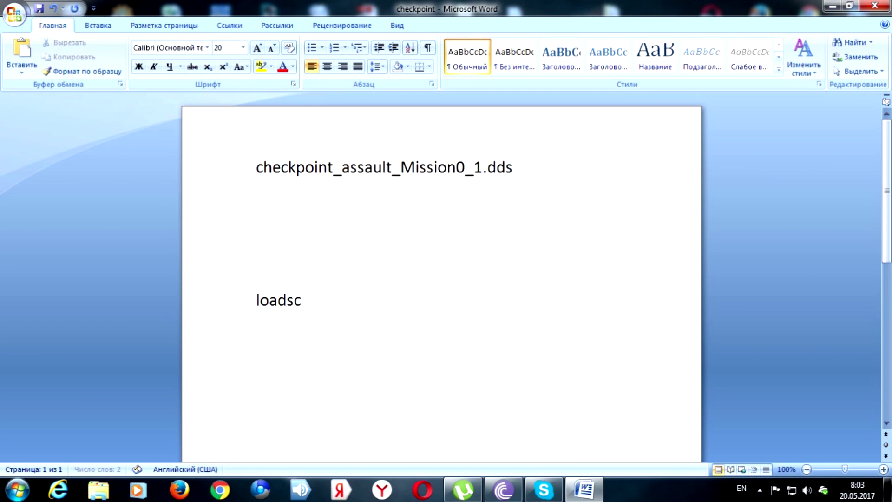
text(reen_)
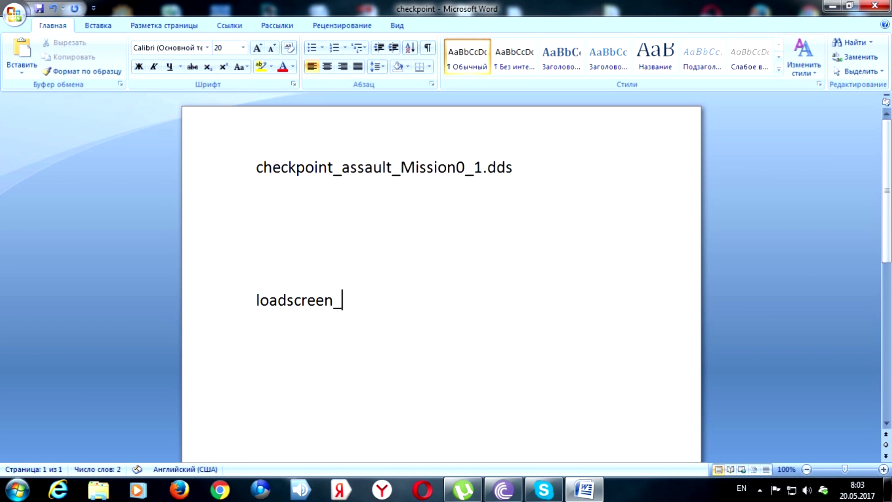
text(assau)
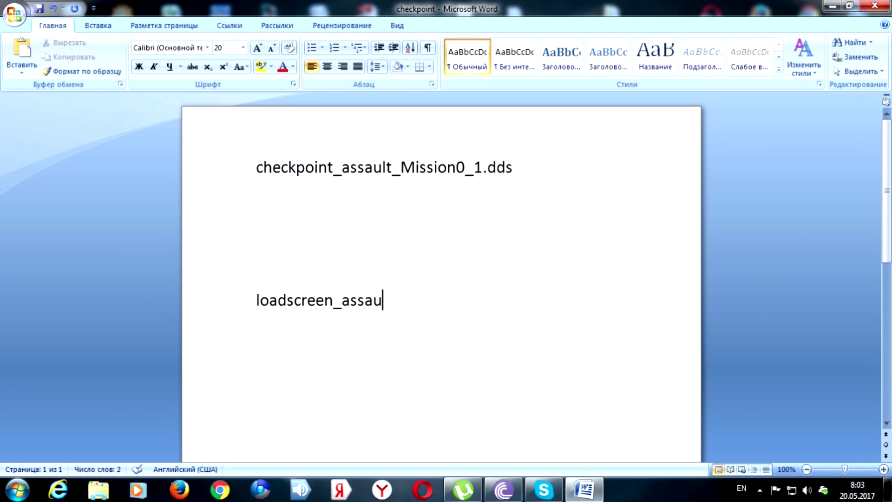
text(lt.)
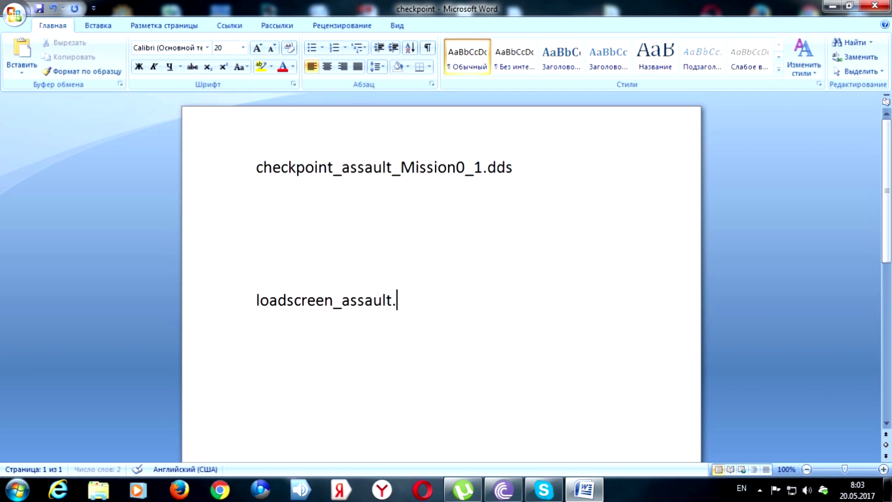
text(dds)
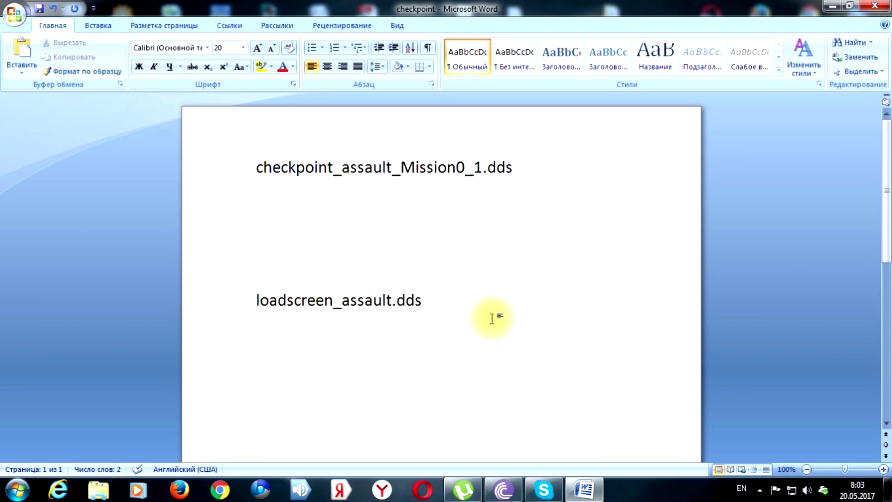
Step: Keep the document open and format both file names in bold at font size 28
click(877, 9)
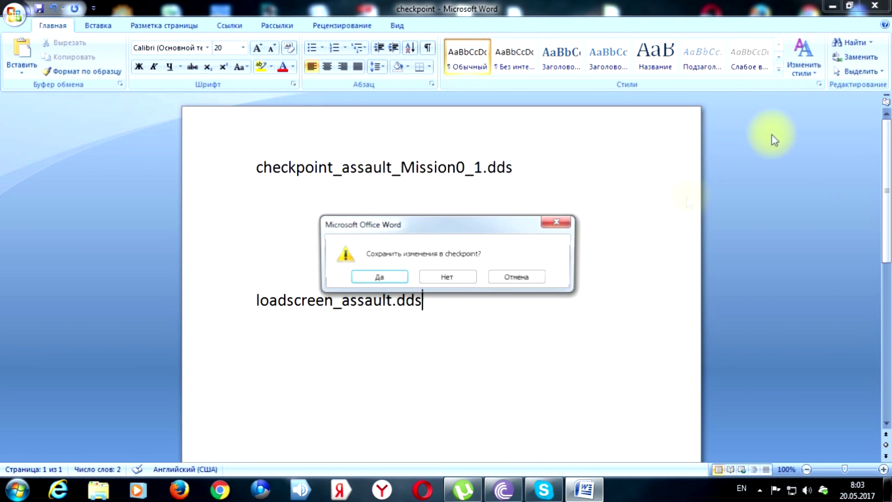
click(559, 223)
drag(225, 169, 437, 323)
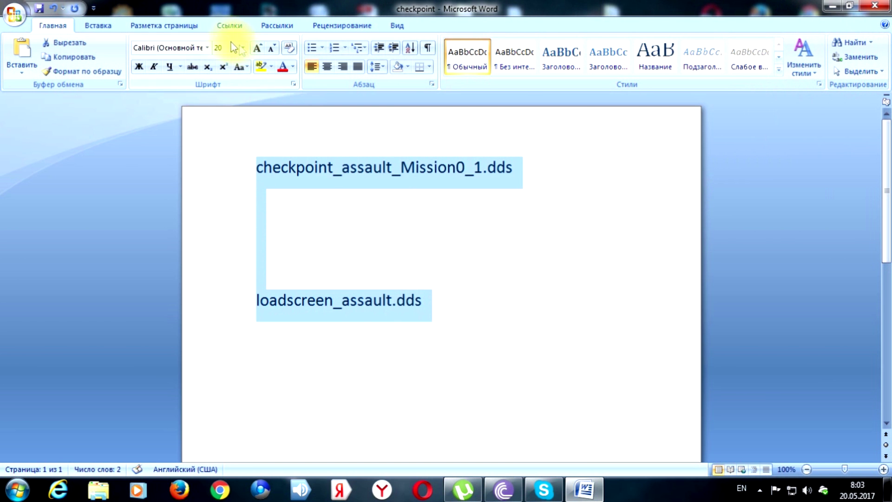
click(242, 47)
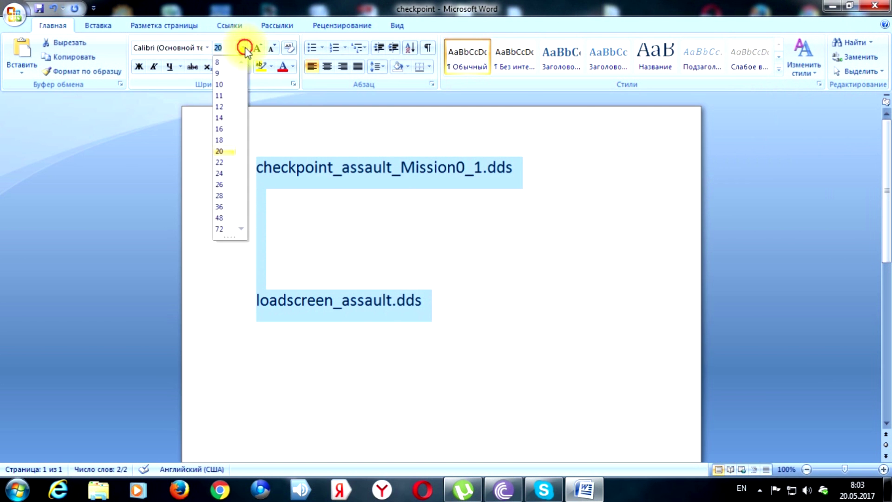
click(216, 195)
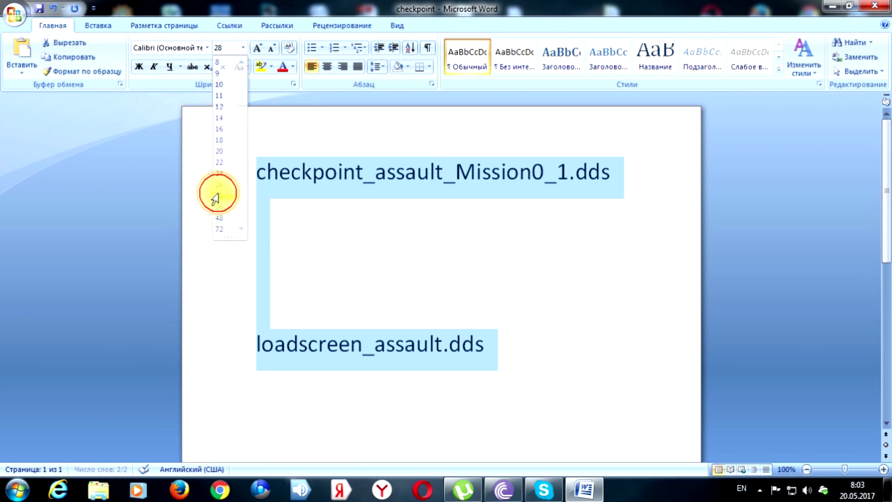
click(139, 66)
click(609, 266)
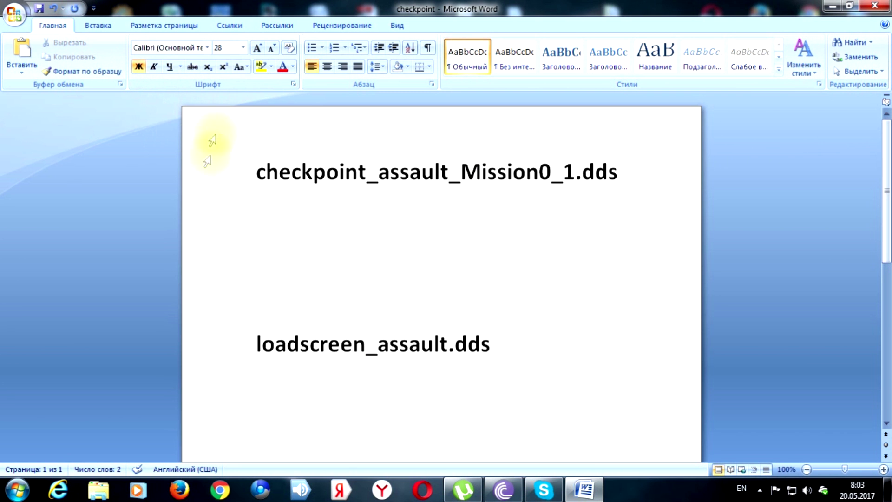
Step: Highlight the checkpoint and loadscreen file names in turn, and close the document with its changes saved
drag(257, 170, 623, 163)
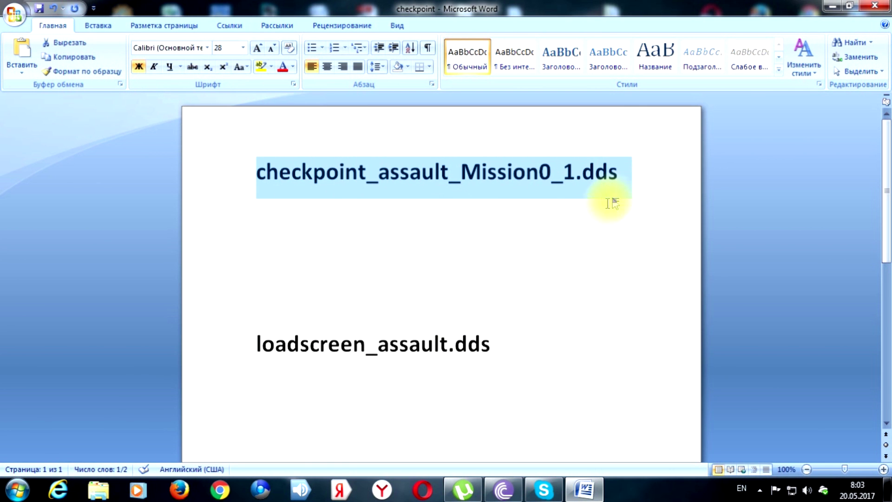
drag(258, 348, 502, 353)
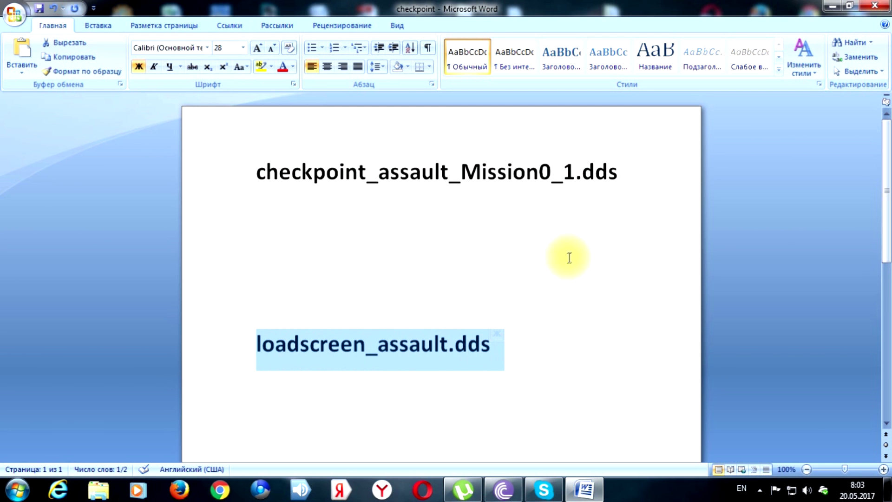
click(885, 8)
click(394, 280)
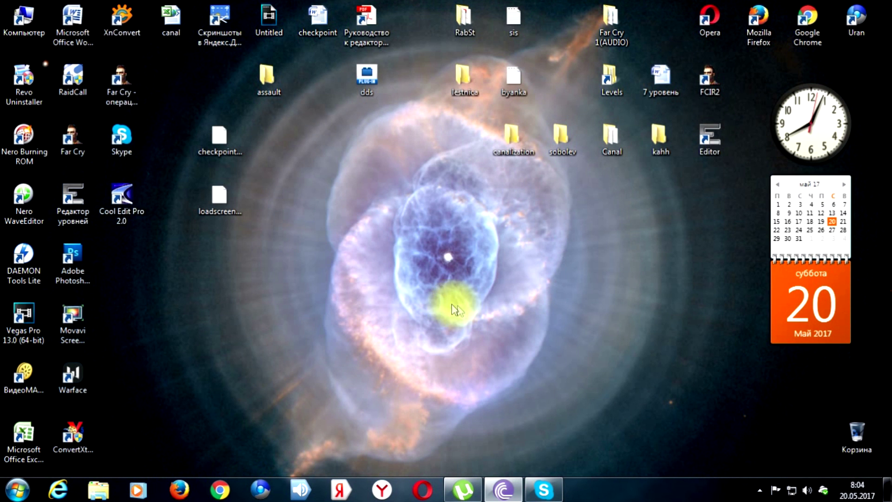
Step: Check the assault folder on the desktop for the loadscreen dds file, and close the folder window
click(224, 199)
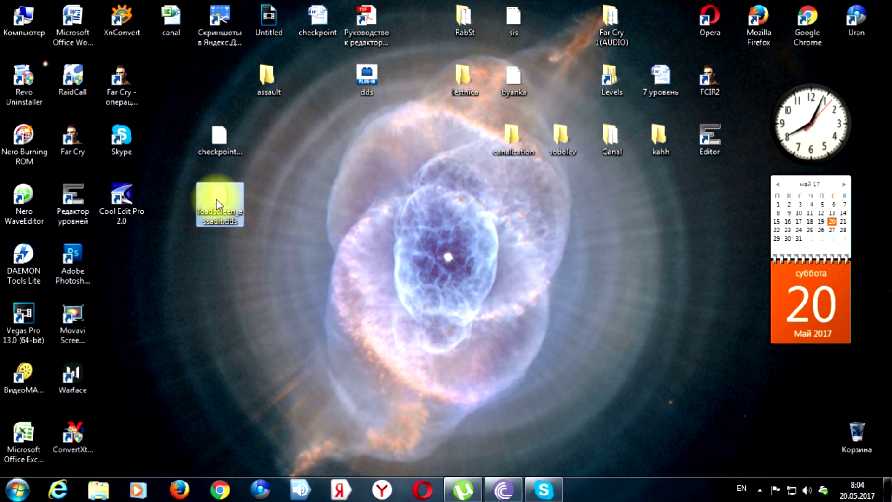
double_click(263, 79)
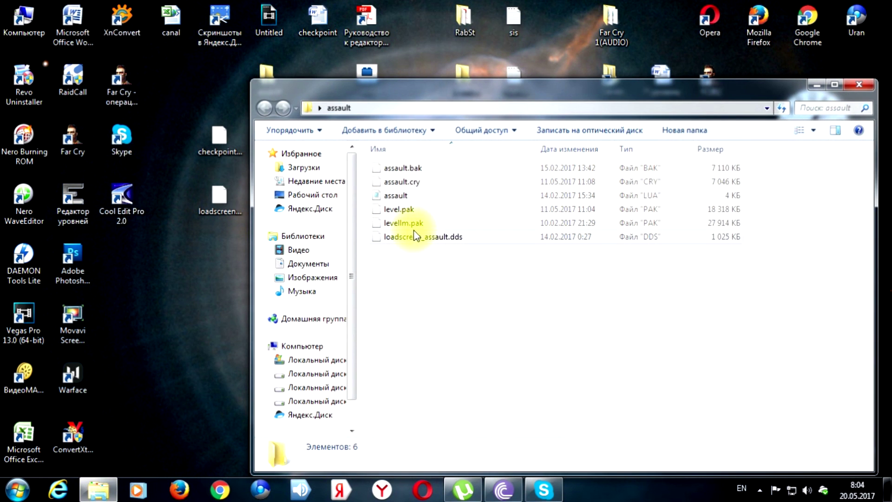
drag(539, 94, 488, 82)
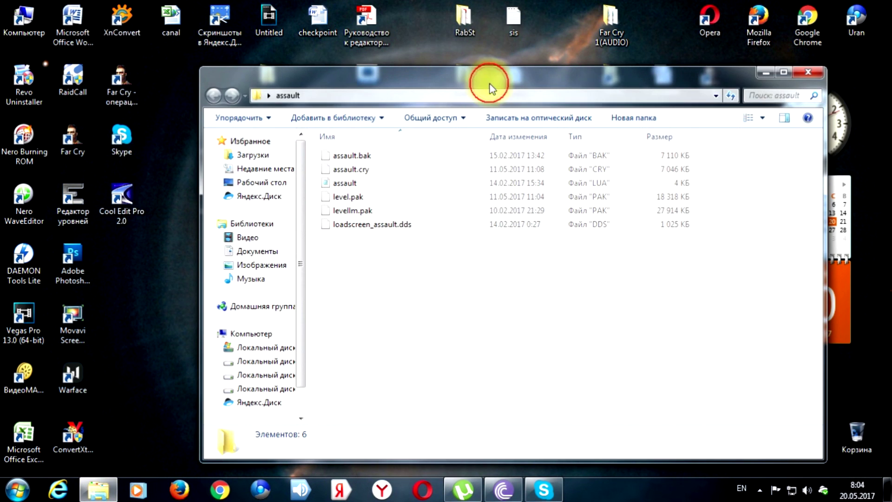
click(809, 71)
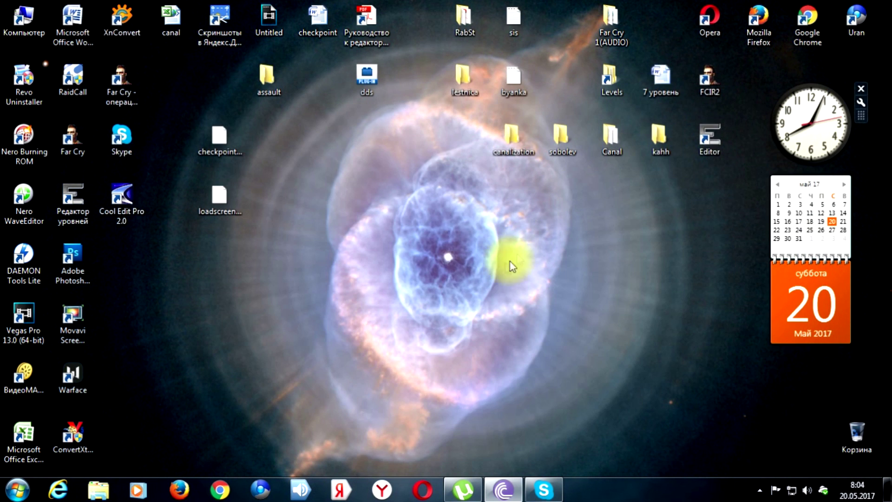